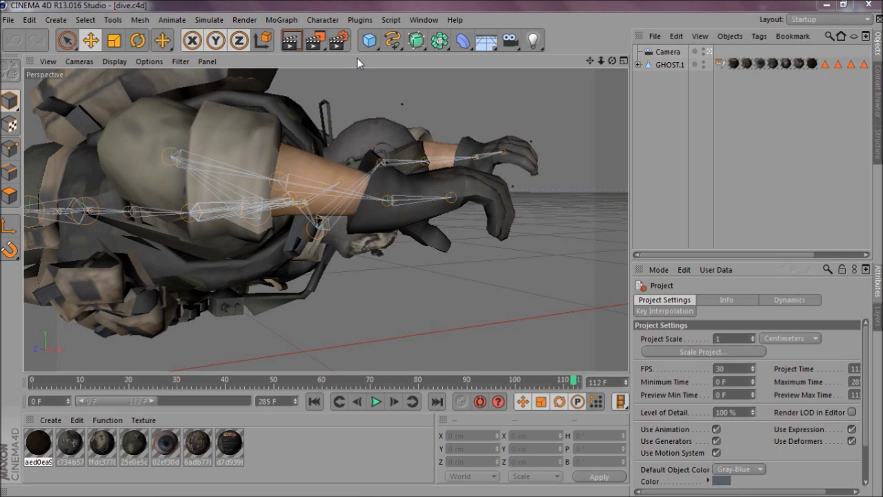
- Move the animation to frame 25 and expand GHOST.1 to select its Skeleton
{"action": "mouse_move", "coordinate": [57, 383]}
{"action": "left_mouse_down"}
{"action": "mouse_move", "coordinate": [557, 393]}
{"action": "mouse_move", "coordinate": [63, 381]}
{"action": "left_mouse_up"}
{"action": "mouse_move", "coordinate": [142, 388]}
{"action": "left_mouse_down"}
{"action": "mouse_move", "coordinate": [557, 390]}
{"action": "mouse_move", "coordinate": [153, 381]}
{"action": "left_mouse_up"}
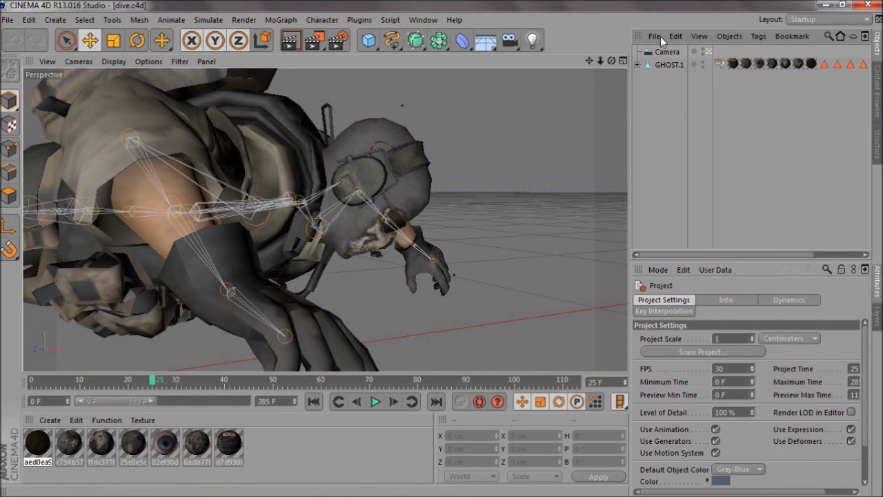
{"action": "left_click", "coordinate": [637, 65]}
{"action": "left_click", "coordinate": [645, 91]}
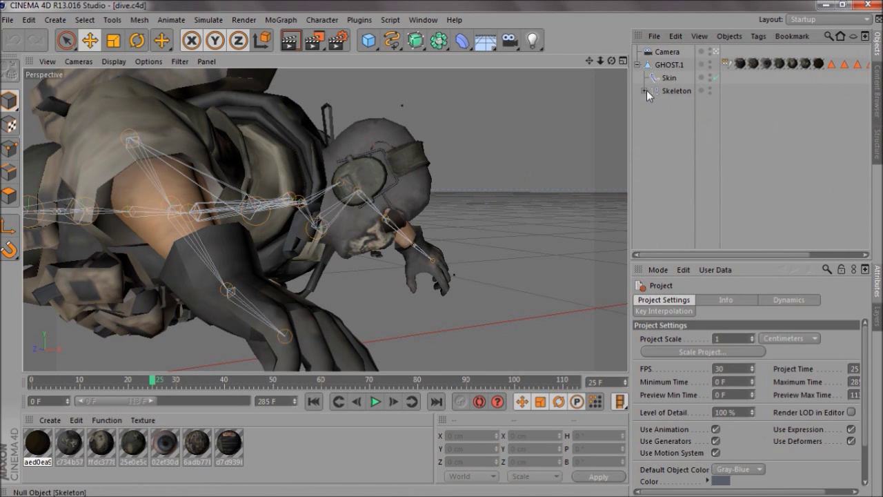
{"action": "left_click", "coordinate": [667, 65]}
{"action": "left_click", "coordinate": [673, 93]}
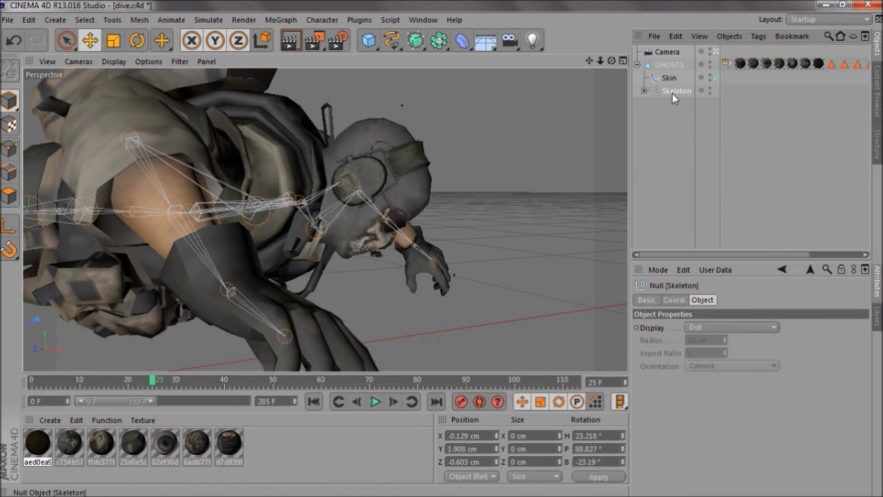
- Select the Camera and leave its view to show the whole character in the editor view
{"action": "left_click", "coordinate": [670, 52]}
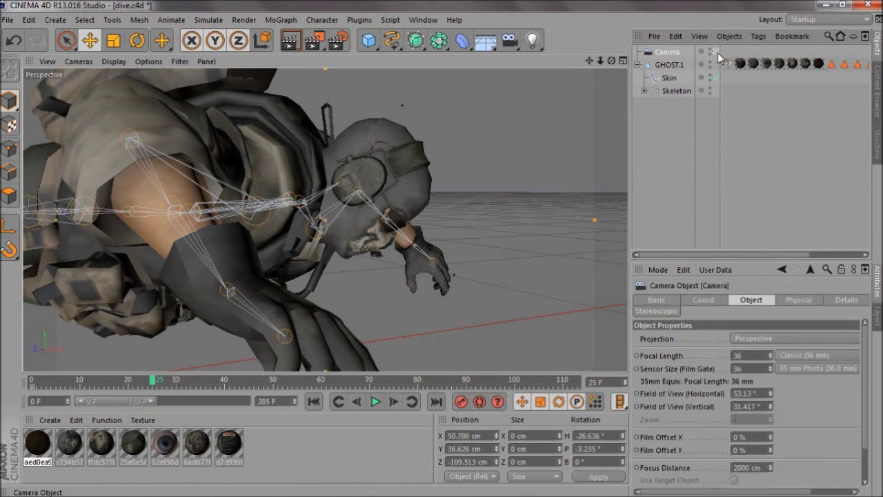
{"action": "left_click", "coordinate": [715, 51]}
{"action": "left_click_drag", "start_coordinate": [600, 60], "coordinate": [441, 248]}
{"action": "scroll", "coordinate": [263, 219], "scroll_direction": "up", "scroll_amount": 5}
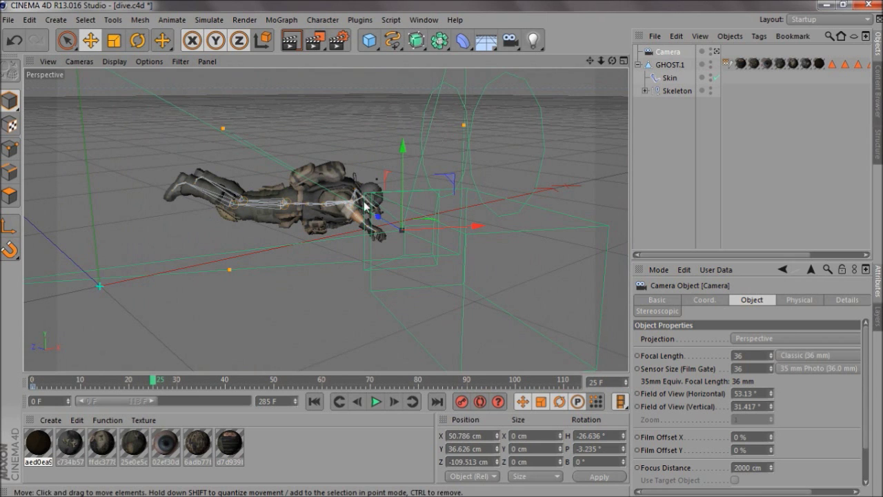
- Expand the full Skeleton hierarchy, select the root joint and activate the Rotate tool
{"action": "left_click", "coordinate": [669, 64]}
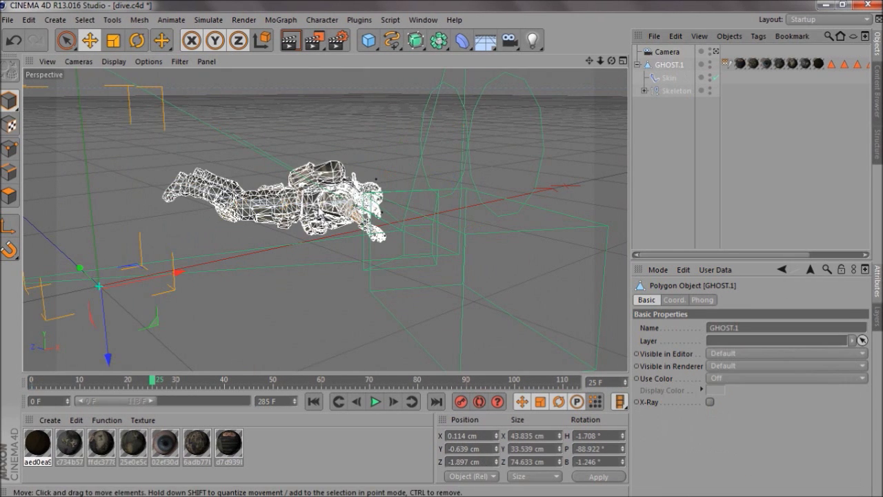
{"action": "left_click", "coordinate": [677, 91]}
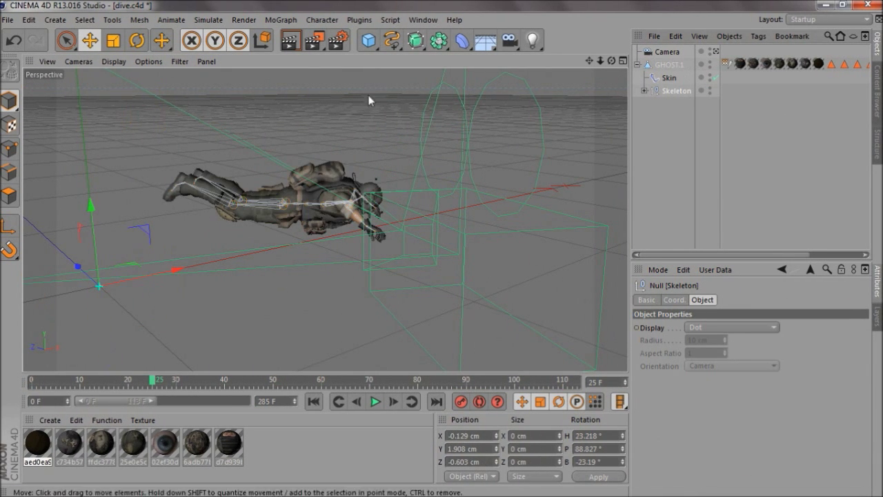
{"action": "left_click", "coordinate": [643, 91], "text": "ctrl"}
{"action": "left_click", "coordinate": [676, 103]}
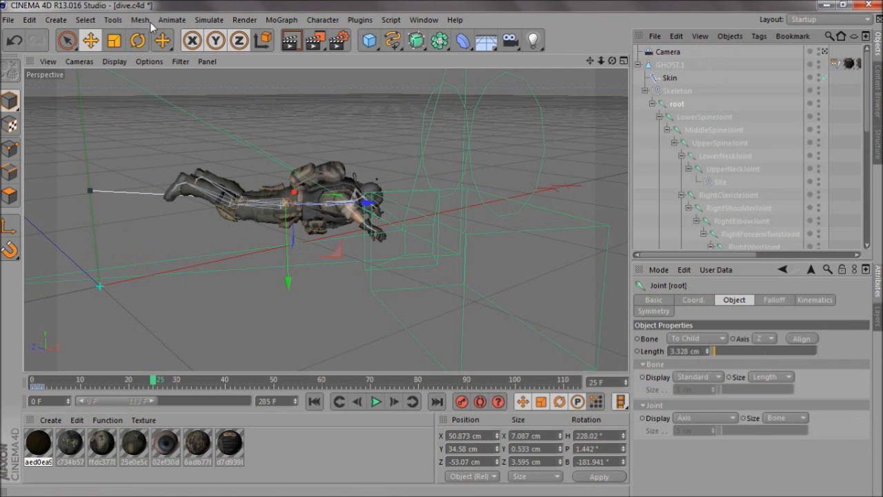
{"action": "left_click", "coordinate": [138, 40]}
{"action": "left_click_drag", "start_coordinate": [303, 157], "coordinate": [313, 173]}
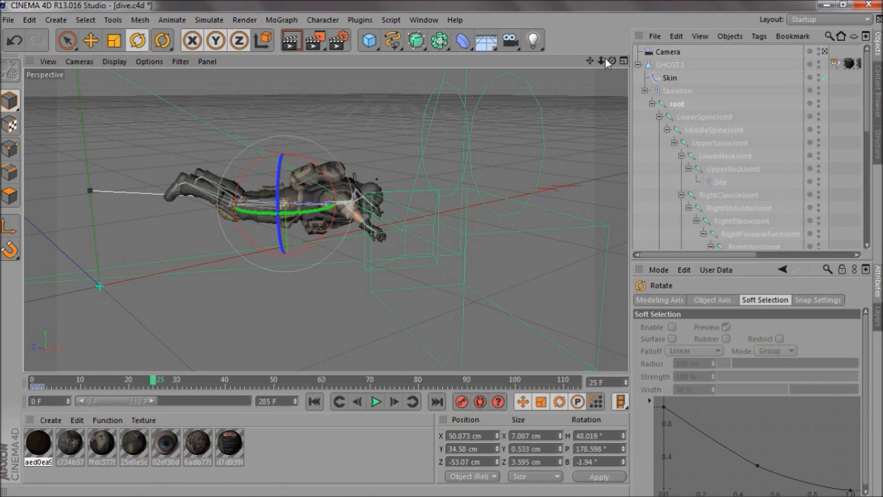
- Compare the Camera view with the free editor view, ending in the editor view at frame 20
{"action": "left_click_drag", "start_coordinate": [610, 60], "coordinate": [442, 251]}
{"action": "left_click", "coordinate": [820, 52]}
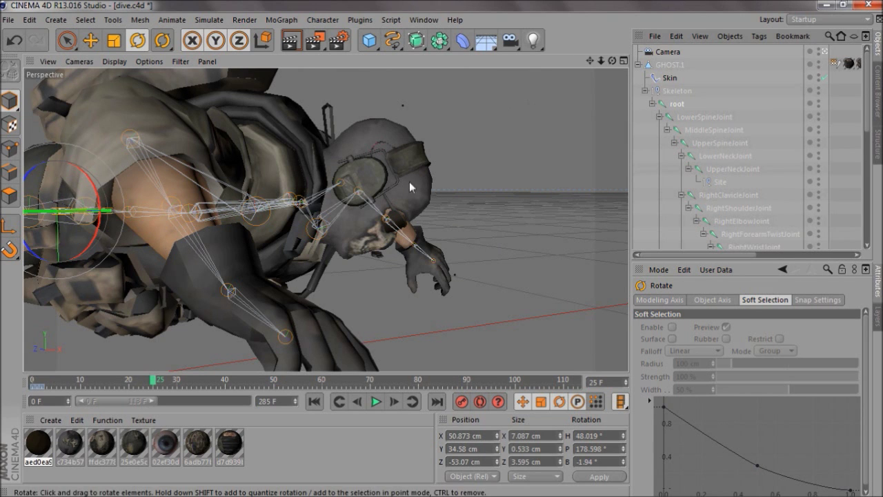
{"action": "middle_click", "coordinate": [348, 156]}
{"action": "middle_click", "coordinate": [314, 158]}
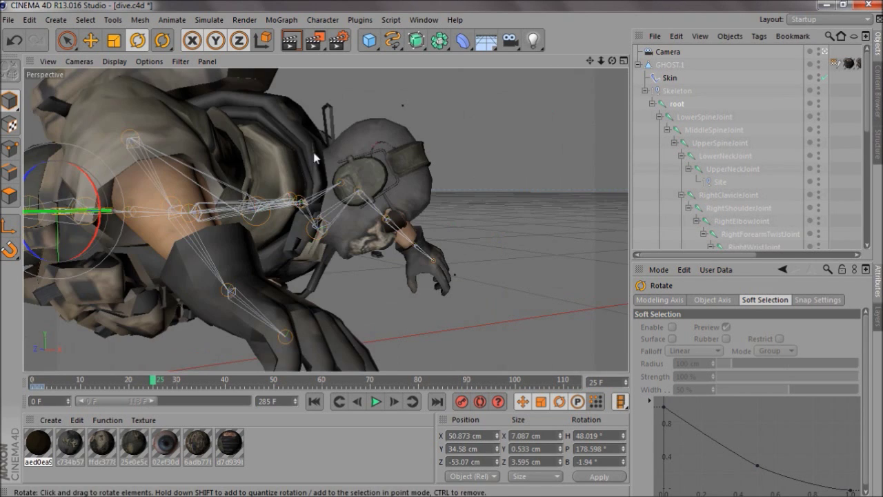
{"action": "left_click", "coordinate": [824, 52]}
{"action": "left_click", "coordinate": [824, 52]}
{"action": "left_click", "coordinate": [823, 52]}
{"action": "left_click", "coordinate": [824, 52]}
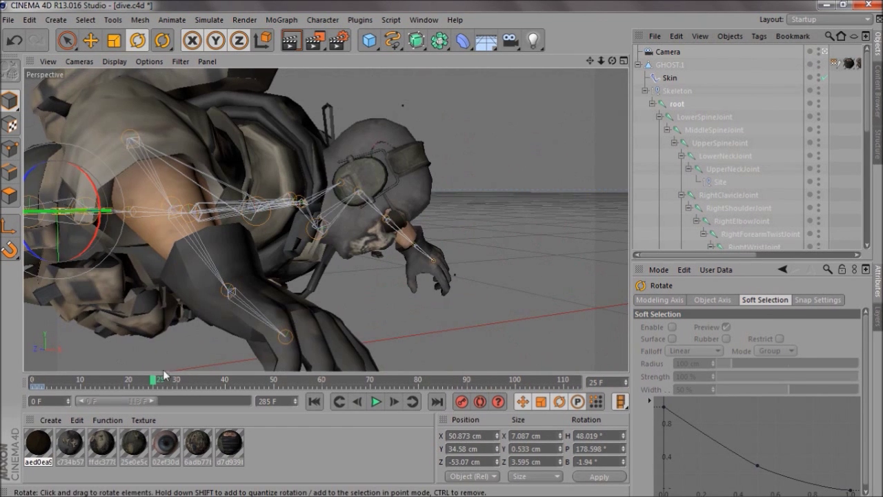
{"action": "left_click_drag", "start_coordinate": [158, 379], "coordinate": [411, 358]}
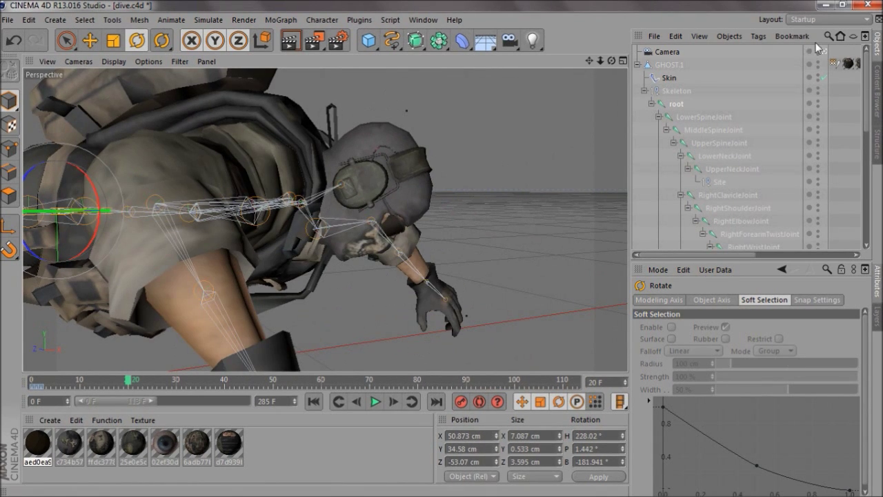
{"action": "left_click", "coordinate": [824, 52]}
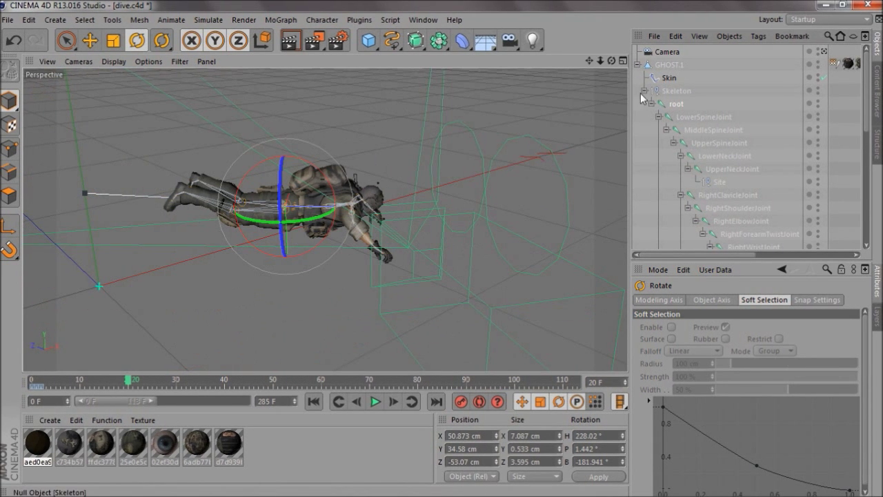
- Examine the spine, neck, right shoulder and right clavicle joints by selecting them in turn
{"action": "left_click", "coordinate": [703, 143]}
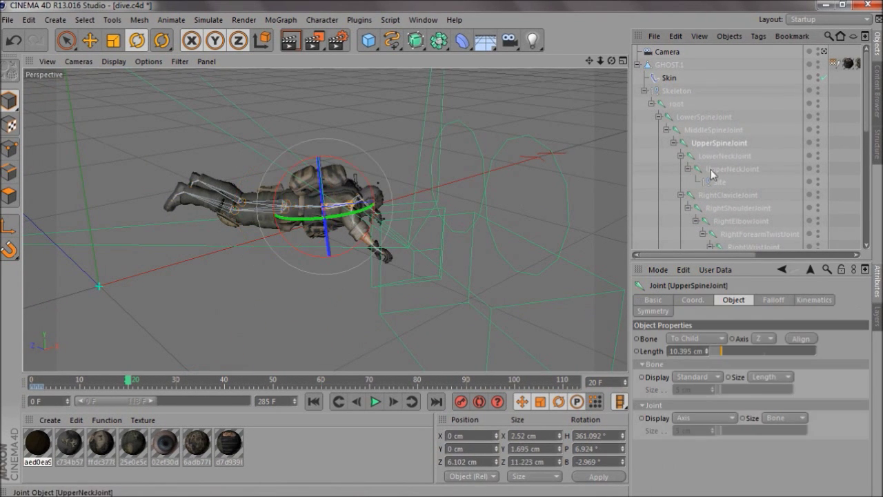
{"action": "left_click", "coordinate": [708, 169]}
{"action": "left_click", "coordinate": [718, 206]}
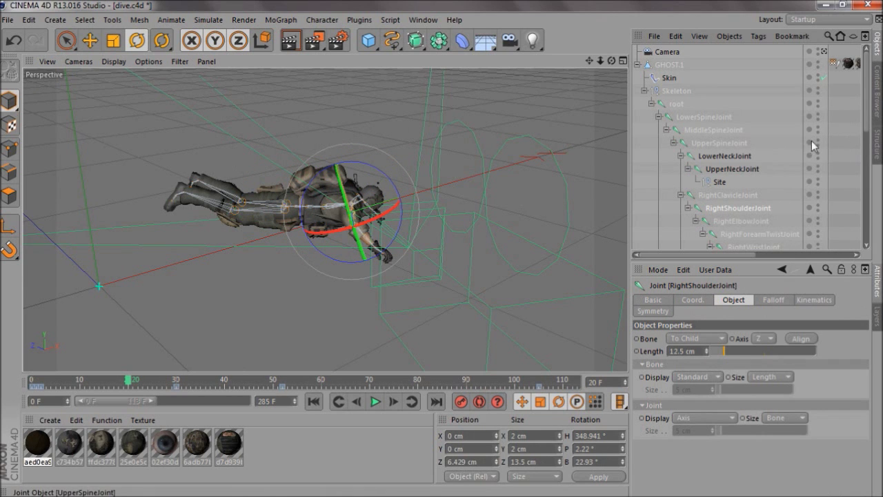
{"action": "left_click", "coordinate": [714, 195]}
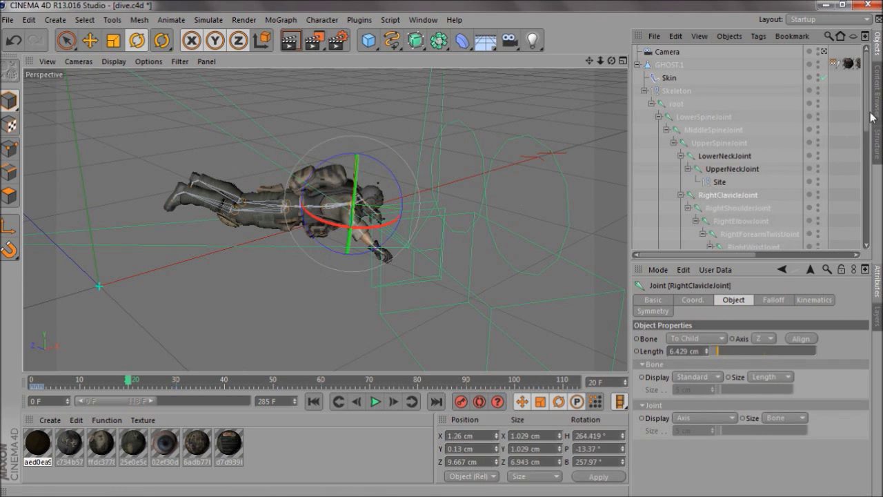
- Collapse the LowerNeckJoint branch and examine the joint chains of both arms, leaving nothing selected
{"action": "left_click", "coordinate": [681, 156]}
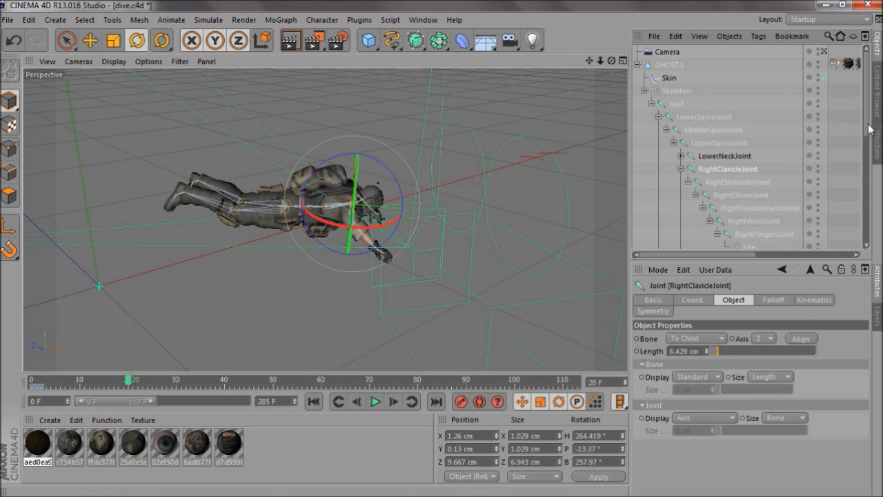
{"action": "scroll", "coordinate": [759, 147], "scroll_direction": "down", "scroll_amount": 5}
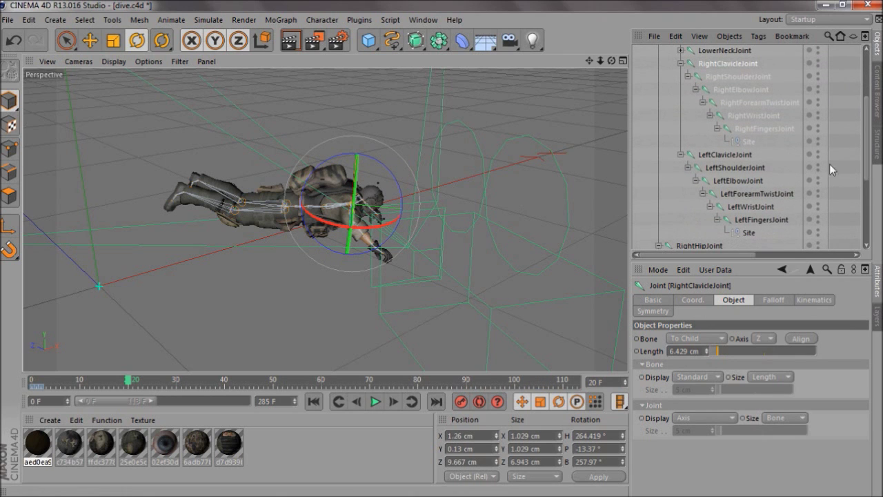
{"action": "left_click", "coordinate": [757, 220], "text": "shift"}
{"action": "scroll", "coordinate": [435, 252], "scroll_direction": "up", "scroll_amount": 5}
{"action": "left_click_drag", "start_coordinate": [438, 247], "coordinate": [441, 248]}
{"action": "left_click_drag", "start_coordinate": [591, 60], "coordinate": [451, 248]}
{"action": "left_click", "coordinate": [836, 191]}
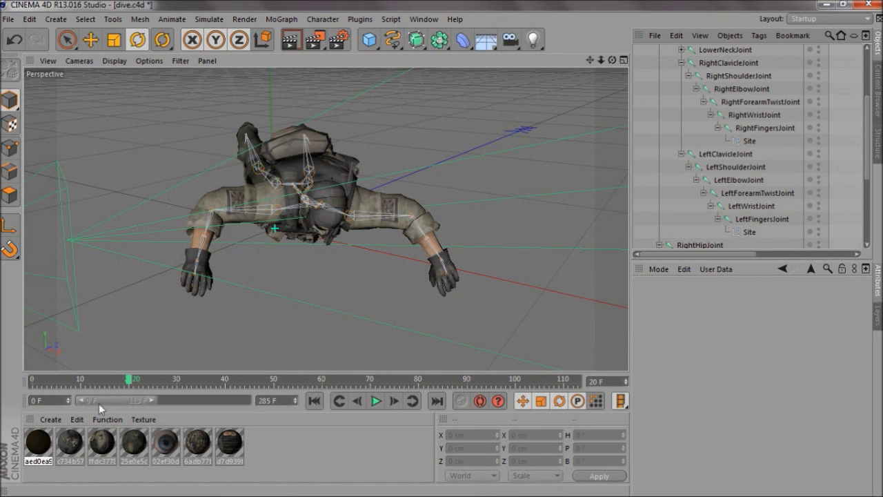
- At frame 19, try rotating the RightClavicleJoint to swing the right arm, and undo the rotation
{"action": "left_click_drag", "start_coordinate": [131, 383], "coordinate": [124, 384]}
{"action": "scroll", "coordinate": [722, 121], "scroll_direction": "up", "scroll_amount": 3}
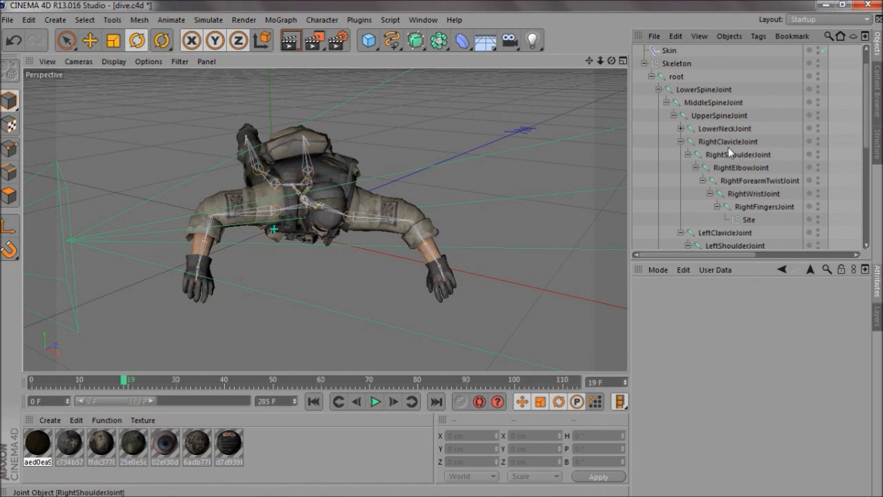
{"action": "left_click", "coordinate": [726, 142]}
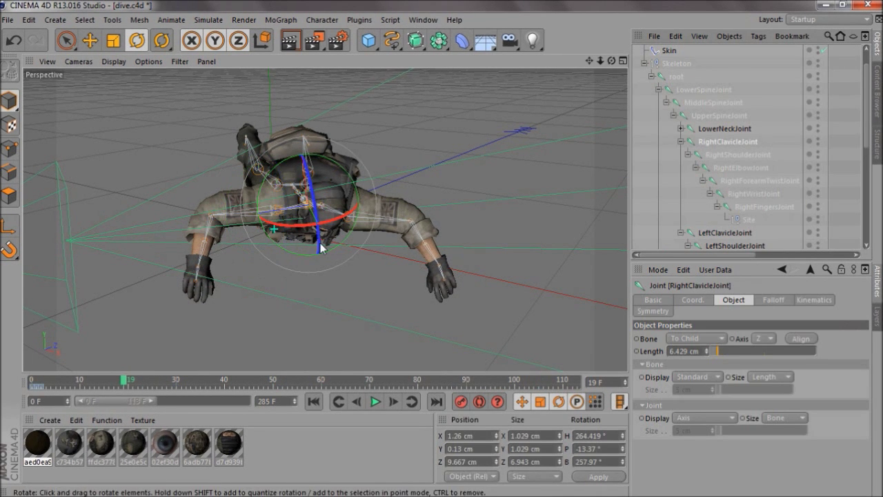
{"action": "left_click_drag", "start_coordinate": [345, 173], "coordinate": [272, 229]}
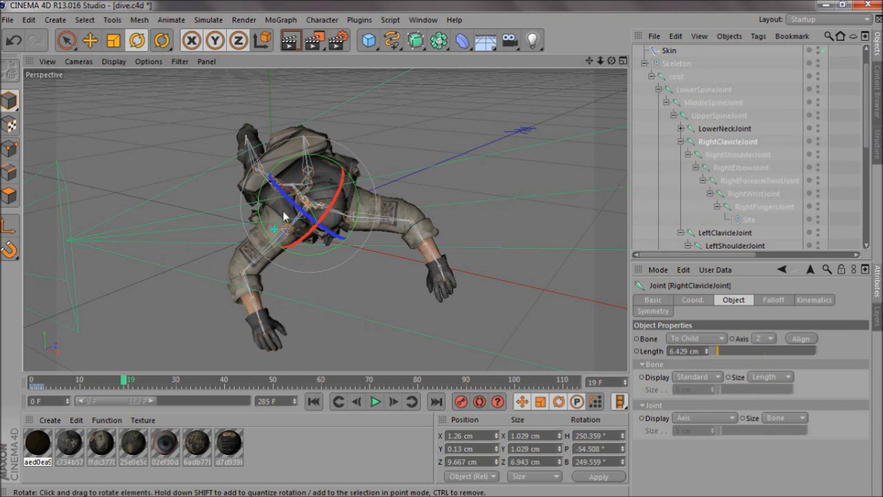
{"action": "key", "text": "ctrl+z"}
{"action": "mouse_move", "coordinate": [280, 162]}
{"action": "left_mouse_down"}
{"action": "mouse_move", "coordinate": [264, 195]}
{"action": "mouse_move", "coordinate": [273, 153]}
{"action": "left_mouse_up"}
{"action": "left_click_drag", "start_coordinate": [284, 199], "coordinate": [289, 193]}
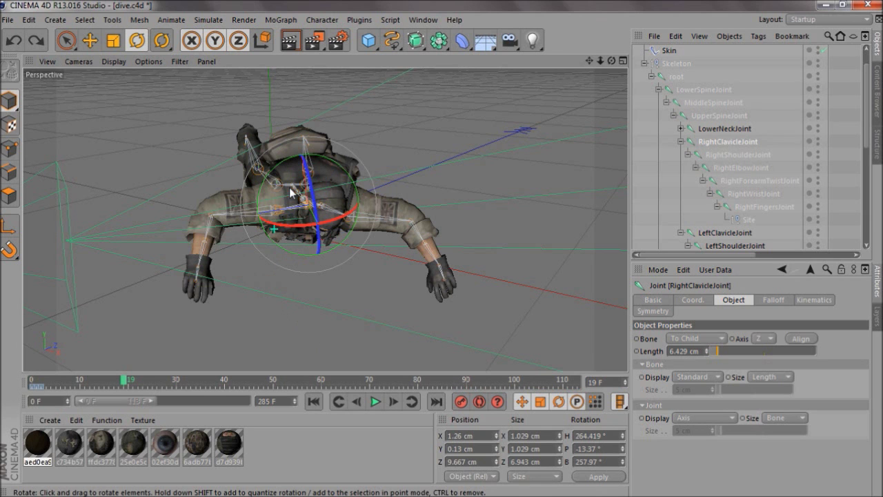
- At frame 2, try a small rotation of the RightClavicleJoint and undo it
{"action": "left_click", "coordinate": [44, 390]}
{"action": "left_click_drag", "start_coordinate": [611, 61], "coordinate": [247, 197]}
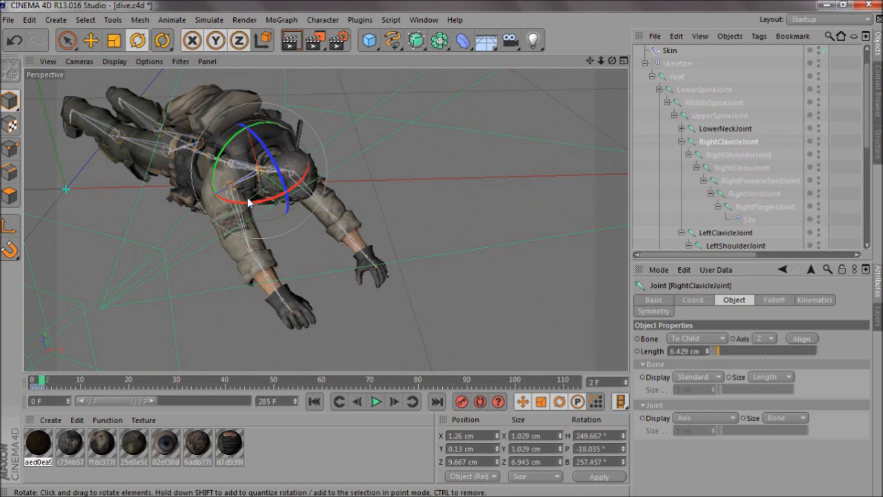
{"action": "key", "text": "ctrl+z"}
- Try rotating the RightShoulderJoint at frame 2 and undo the rotations
{"action": "left_click", "coordinate": [727, 154]}
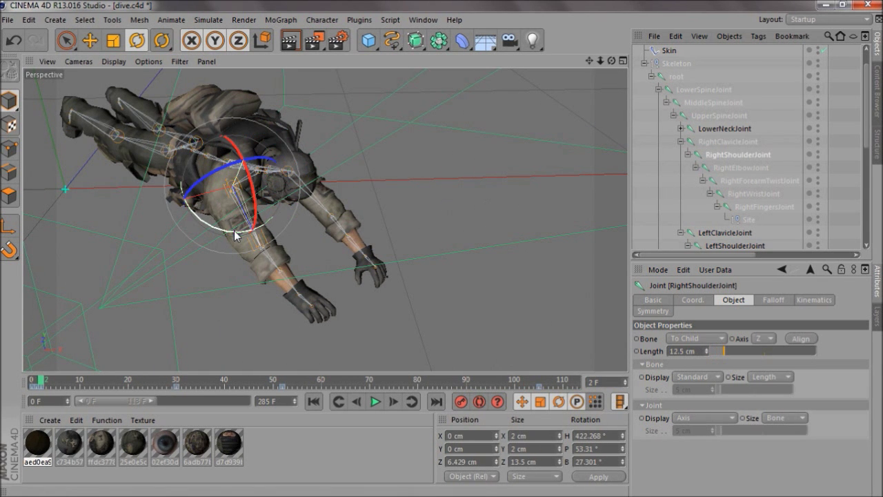
{"action": "left_click_drag", "start_coordinate": [219, 231], "coordinate": [187, 222]}
{"action": "left_click", "coordinate": [727, 153]}
{"action": "left_click_drag", "start_coordinate": [227, 187], "coordinate": [199, 215]}
{"action": "key", "text": "ctrl+z"}
{"action": "key", "text": "ctrl+z"}
{"action": "key", "text": "ctrl+z"}
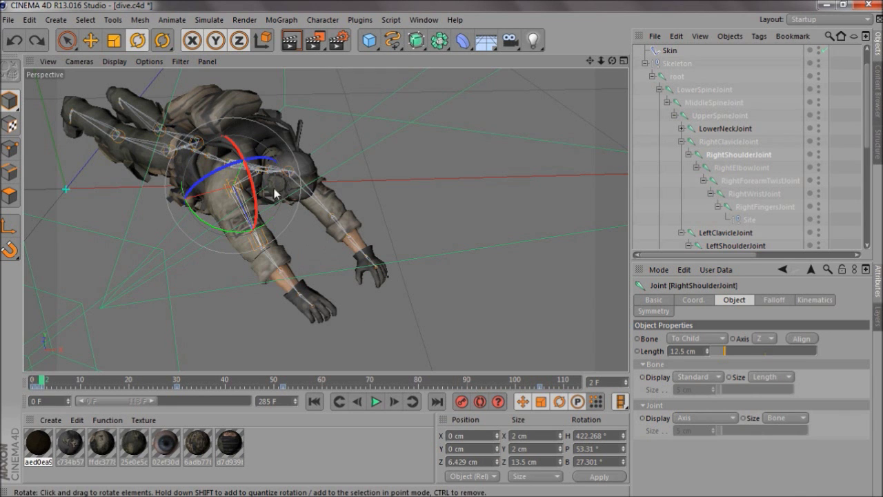
- Move to frame 30 and examine the character's arm pose from several angles
{"action": "left_click_drag", "start_coordinate": [442, 248], "coordinate": [442, 248], "text": "alt"}
{"action": "right_click_drag", "start_coordinate": [441, 248], "coordinate": [441, 249], "text": "alt"}
{"action": "left_click_drag", "start_coordinate": [441, 248], "coordinate": [441, 248]}
{"action": "left_click_drag", "start_coordinate": [591, 61], "coordinate": [442, 249]}
{"action": "left_click_drag", "start_coordinate": [39, 385], "coordinate": [176, 398]}
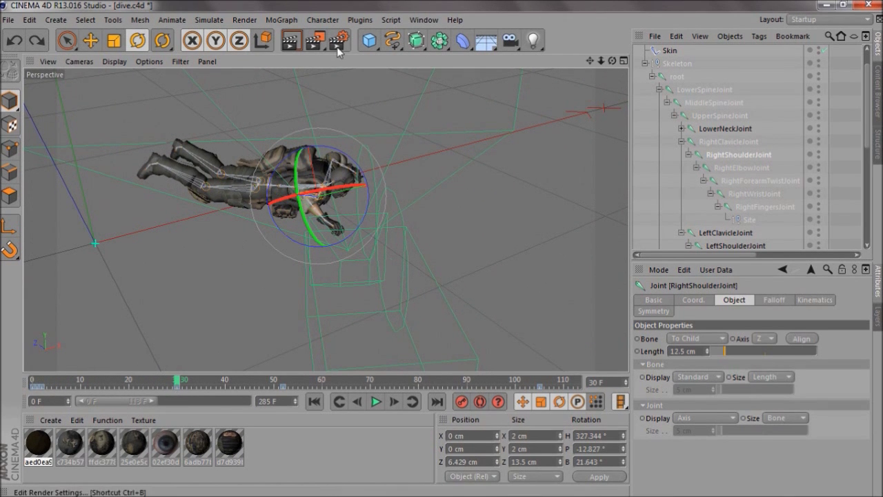
{"action": "mouse_move", "coordinate": [603, 61]}
{"action": "left_mouse_down"}
{"action": "mouse_move", "coordinate": [442, 248]}
{"action": "mouse_move", "coordinate": [612, 62]}
{"action": "mouse_move", "coordinate": [442, 248]}
{"action": "mouse_move", "coordinate": [612, 62]}
{"action": "mouse_move", "coordinate": [441, 248]}
{"action": "mouse_move", "coordinate": [602, 60]}
{"action": "left_mouse_up"}
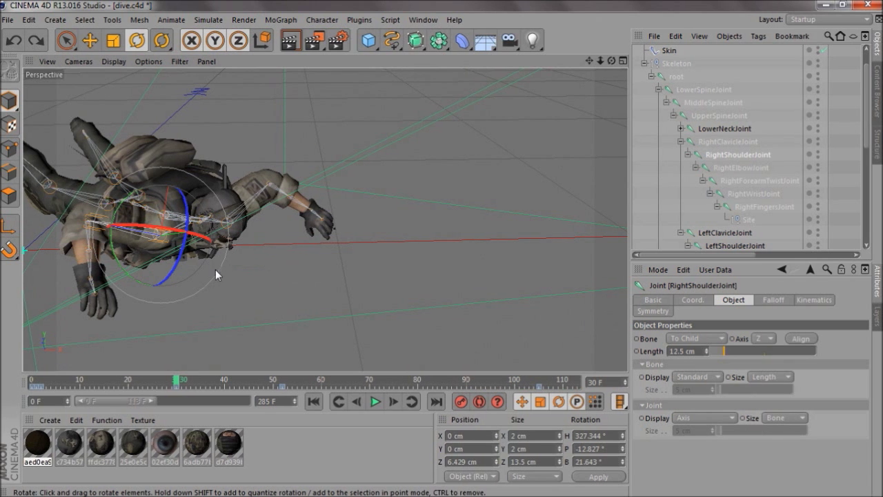
- At frame 2, try swinging the RightShoulderJoint outward and bending the arm at the RightElbowJoint
{"action": "left_click_drag", "start_coordinate": [178, 380], "coordinate": [41, 385]}
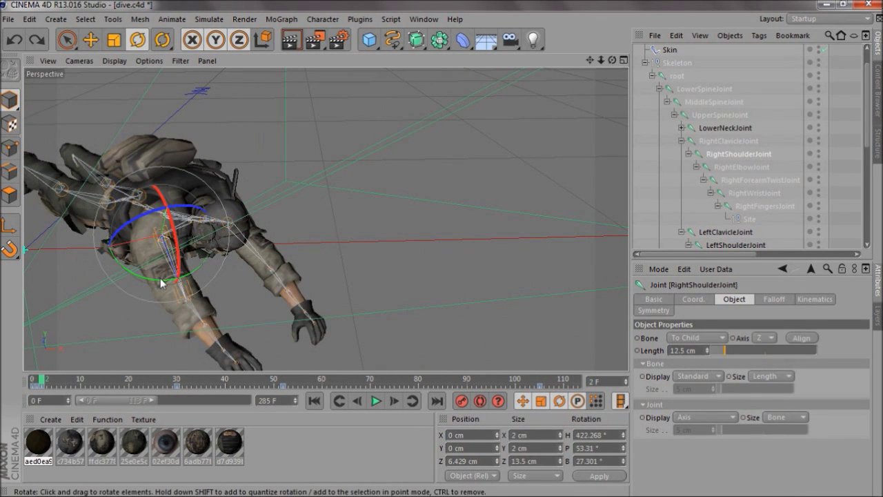
{"action": "left_click_drag", "start_coordinate": [148, 302], "coordinate": [38, 252]}
{"action": "left_click", "coordinate": [731, 167]}
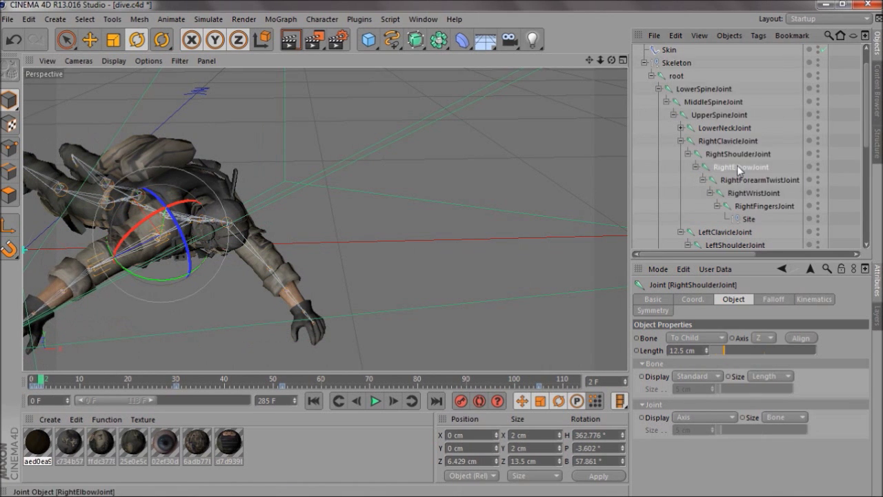
{"action": "left_click_drag", "start_coordinate": [124, 304], "coordinate": [155, 311]}
{"action": "left_click_drag", "start_coordinate": [591, 59], "coordinate": [759, 19]}
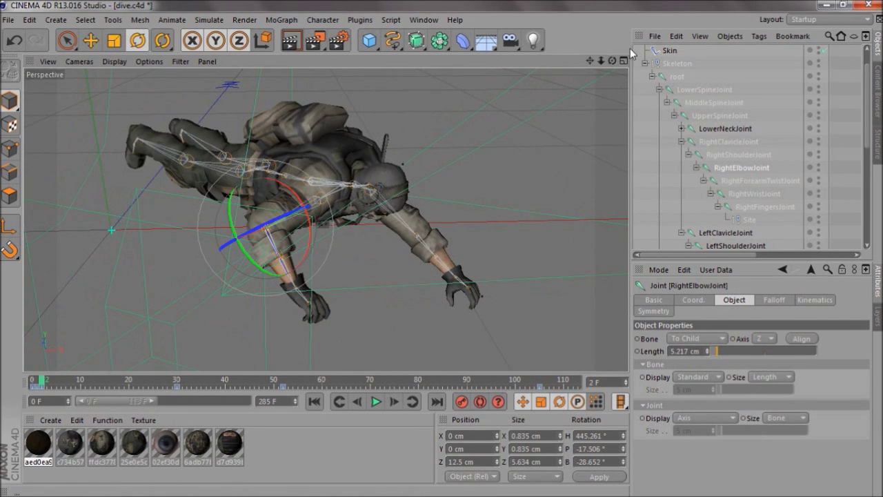
- Return to frame 30 and examine the right arm's pose from the side
{"action": "left_click_drag", "start_coordinate": [41, 381], "coordinate": [176, 384]}
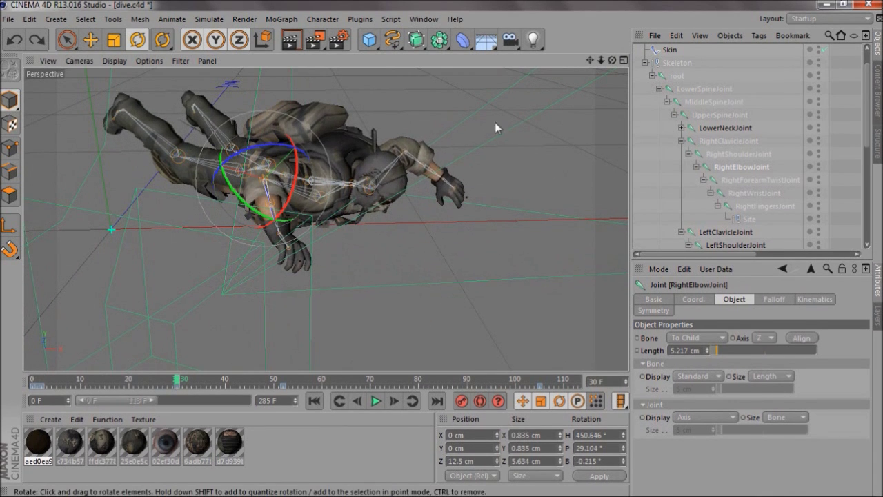
{"action": "left_click_drag", "start_coordinate": [612, 61], "coordinate": [265, 134]}
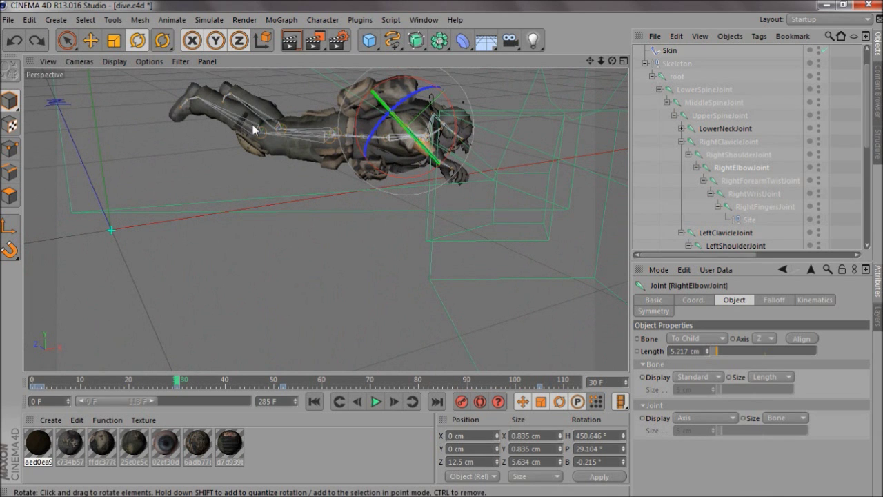
{"action": "left_click_drag", "start_coordinate": [441, 248], "coordinate": [592, 62]}
{"action": "left_click_drag", "start_coordinate": [441, 248], "coordinate": [289, 176]}
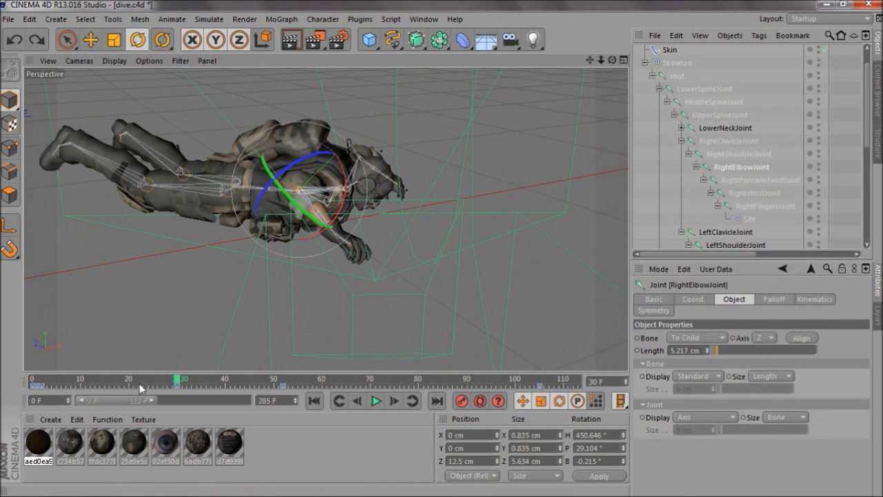
- Examine the soldier's arm pose up close at frames 30, 52 and 104
{"action": "left_click_drag", "start_coordinate": [590, 61], "coordinate": [441, 248]}
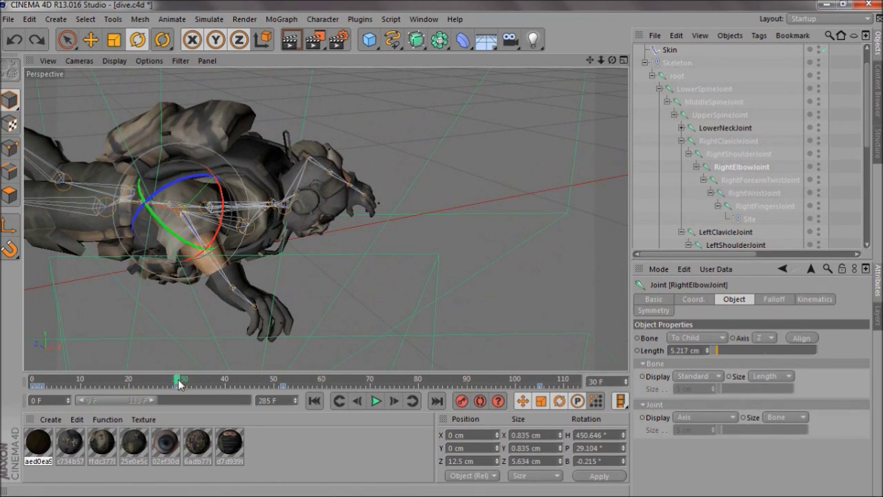
{"action": "left_click_drag", "start_coordinate": [177, 381], "coordinate": [284, 392]}
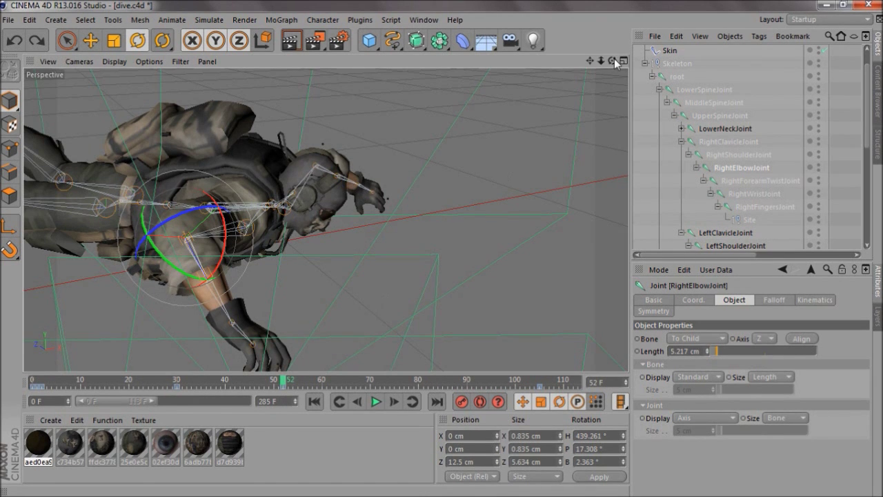
{"action": "left_click_drag", "start_coordinate": [611, 60], "coordinate": [442, 249]}
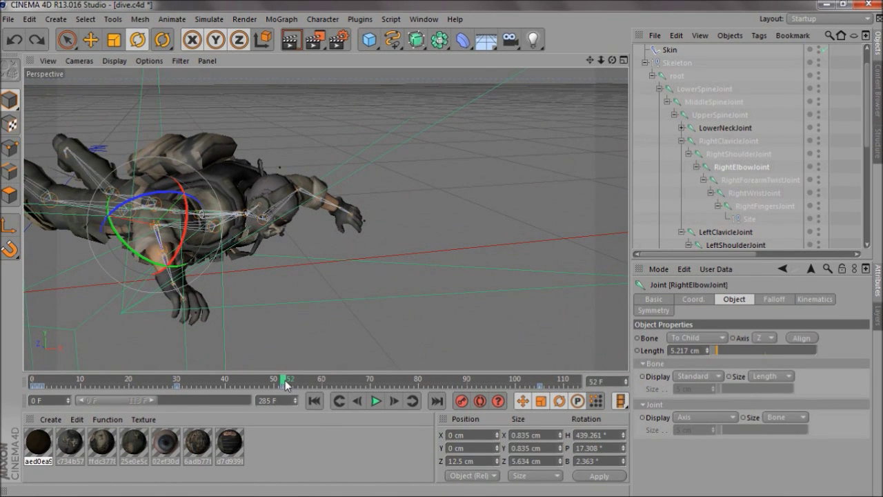
{"action": "left_click_drag", "start_coordinate": [290, 384], "coordinate": [537, 398]}
{"action": "left_click_drag", "start_coordinate": [590, 60], "coordinate": [421, 249]}
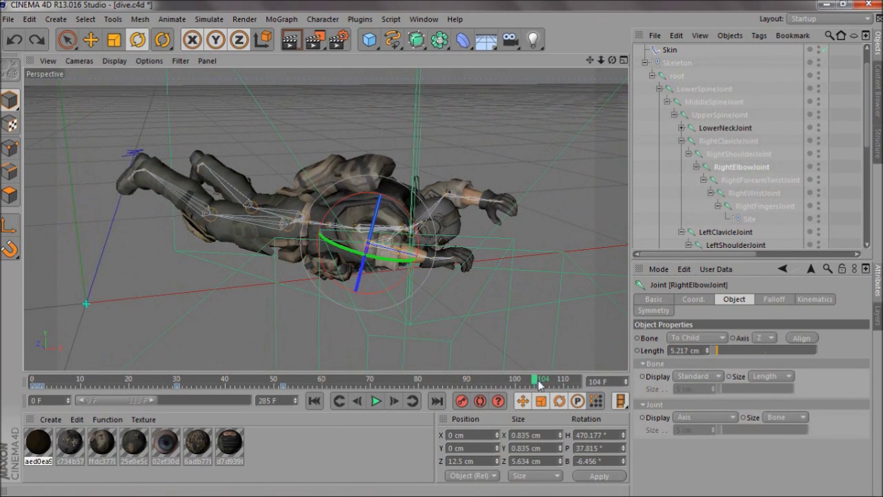
- Go back through frame 14 to frame 2 and compare the arm pose with frame 30 from a lower angle
{"action": "left_click_drag", "start_coordinate": [536, 382], "coordinate": [100, 387]}
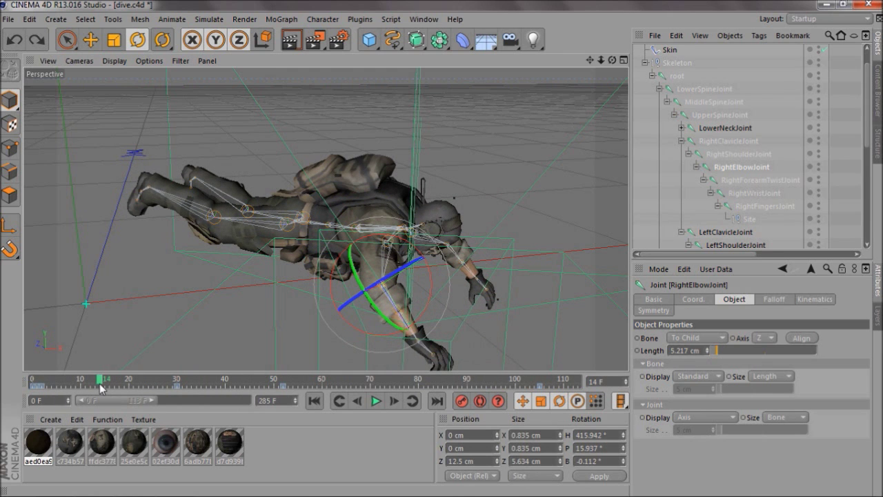
{"action": "left_click_drag", "start_coordinate": [100, 388], "coordinate": [43, 383]}
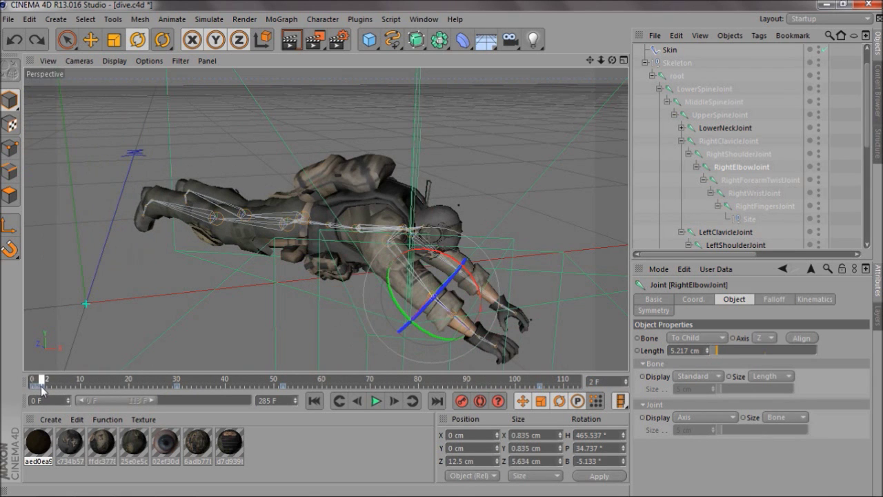
{"action": "left_click_drag", "start_coordinate": [441, 250], "coordinate": [441, 249]}
{"action": "left_click_drag", "start_coordinate": [39, 383], "coordinate": [176, 389]}
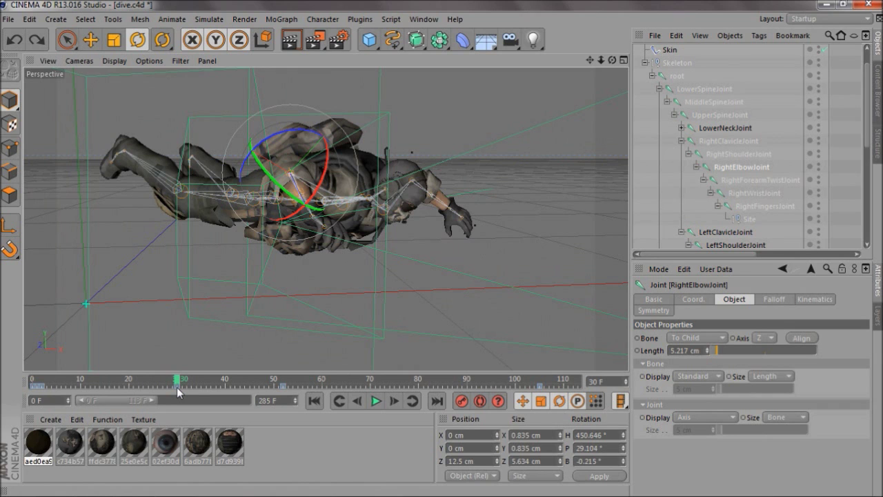
- Move to frame 105 and examine the dive's final pose
{"action": "left_click_drag", "start_coordinate": [177, 383], "coordinate": [540, 411]}
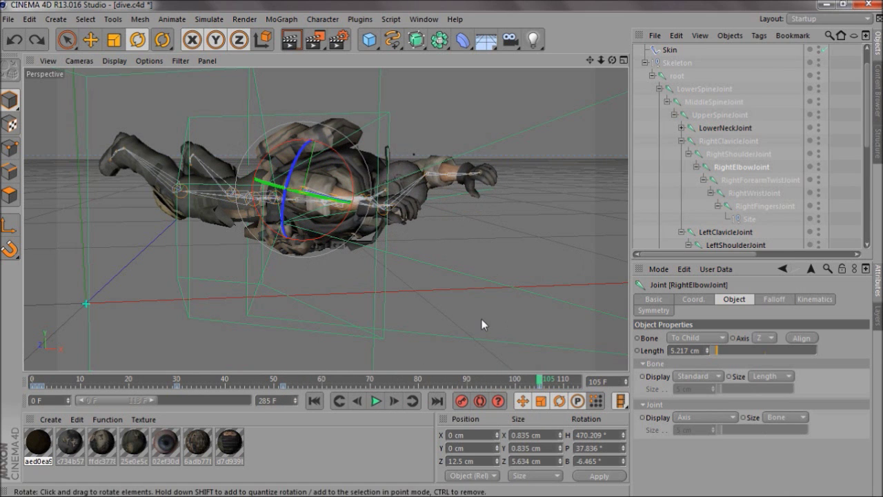
{"action": "key", "text": "F2"}
{"action": "scroll", "coordinate": [314, 239], "scroll_direction": "up", "scroll_amount": 8}
{"action": "left_click_drag", "start_coordinate": [590, 61], "coordinate": [467, 215]}
{"action": "middle_click", "coordinate": [336, 206]}
{"action": "key", "text": "F1"}
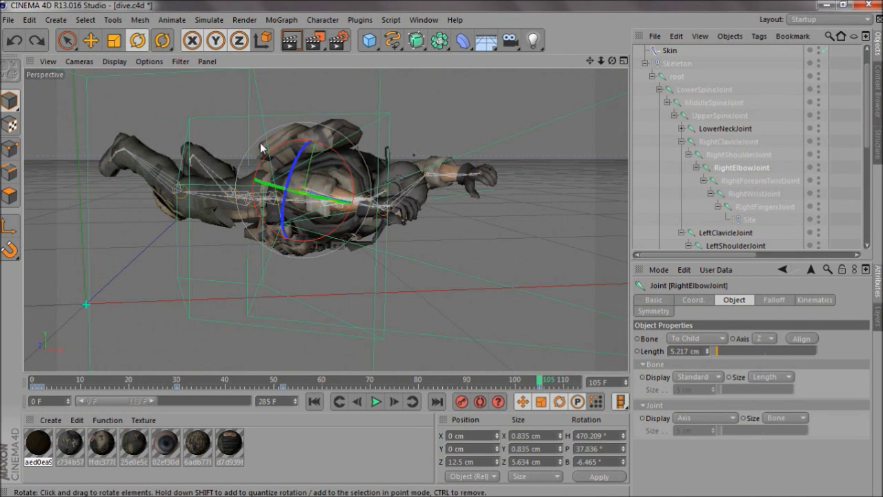
{"action": "mouse_move", "coordinate": [542, 381]}
{"action": "left_mouse_down"}
{"action": "mouse_move", "coordinate": [168, 381]}
{"action": "mouse_move", "coordinate": [538, 381]}
{"action": "mouse_move", "coordinate": [567, 390]}
{"action": "mouse_move", "coordinate": [459, 392]}
{"action": "mouse_move", "coordinate": [556, 390]}
{"action": "mouse_move", "coordinate": [506, 396]}
{"action": "mouse_move", "coordinate": [541, 398]}
{"action": "left_mouse_up"}
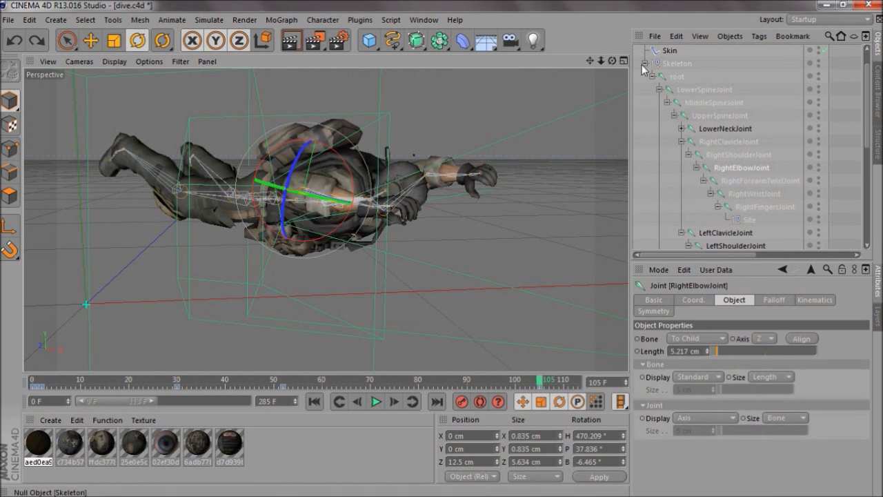
- Collapse and deselect the skeleton, move to frame 113 and look through the scene's Camera
{"action": "left_click", "coordinate": [644, 62]}
{"action": "left_click", "coordinate": [677, 136]}
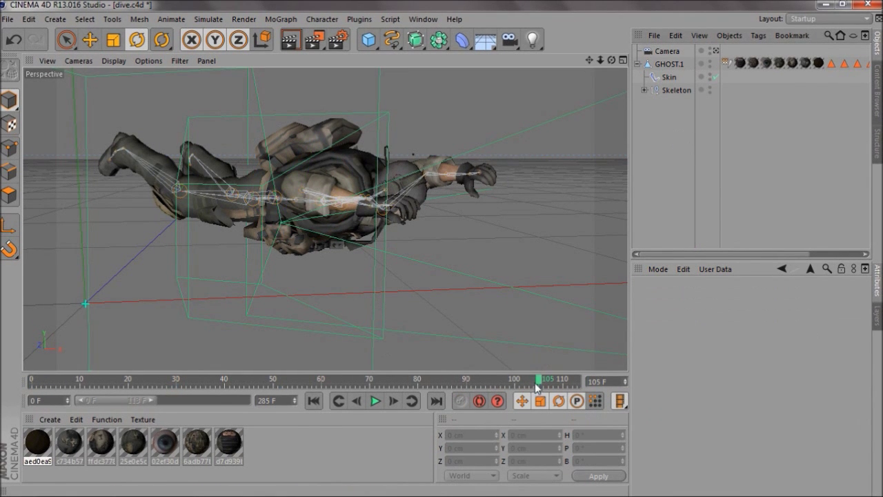
{"action": "left_click_drag", "start_coordinate": [540, 380], "coordinate": [578, 379]}
{"action": "left_click", "coordinate": [716, 51]}
- Open the render settings and set the saved file's format to QuickTime Movie
{"action": "left_click", "coordinate": [338, 39]}
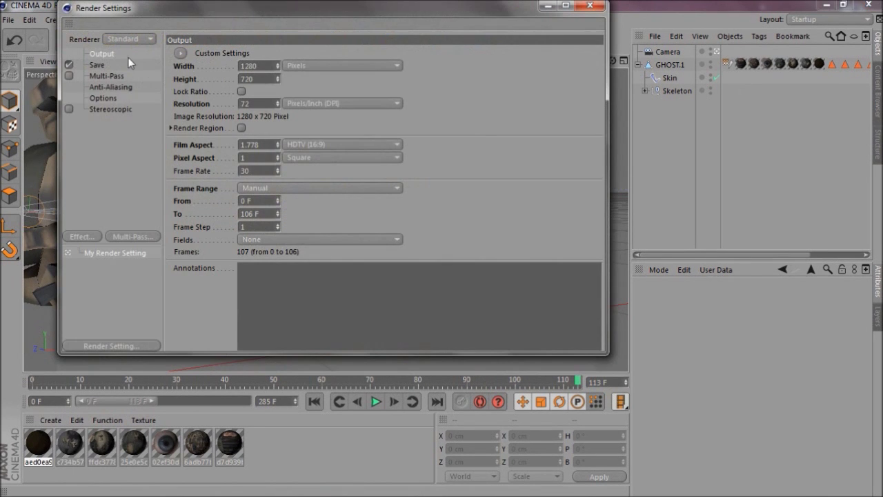
{"action": "left_click", "coordinate": [97, 64]}
{"action": "left_click", "coordinate": [291, 89]}
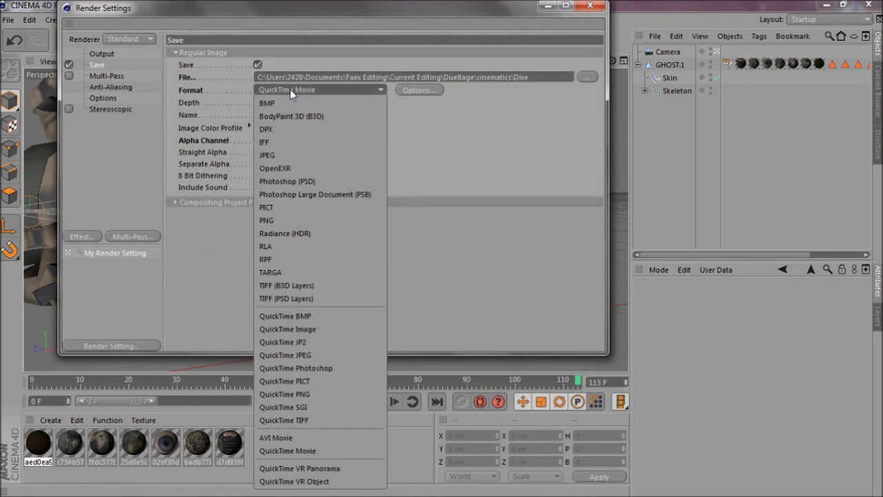
{"action": "left_click", "coordinate": [306, 452]}
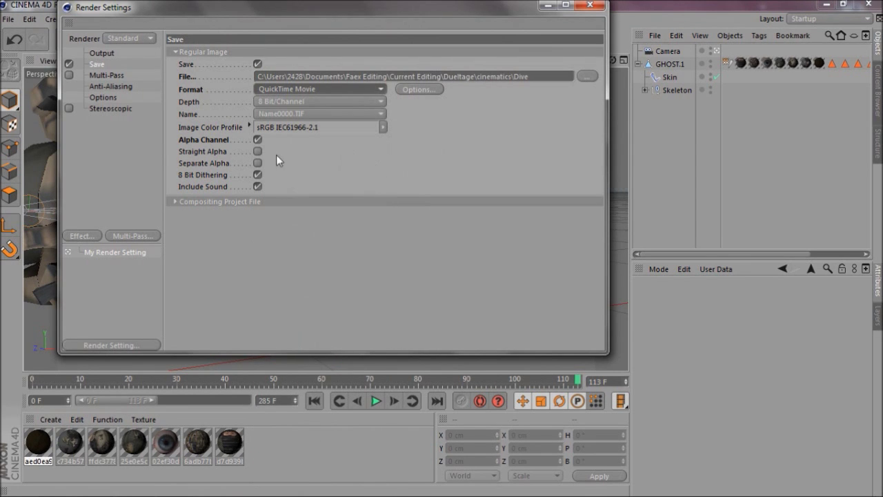
- Confirm Animation compression with a depth of Millions of Colors+ for the movie and close the render settings
{"action": "left_click", "coordinate": [404, 90]}
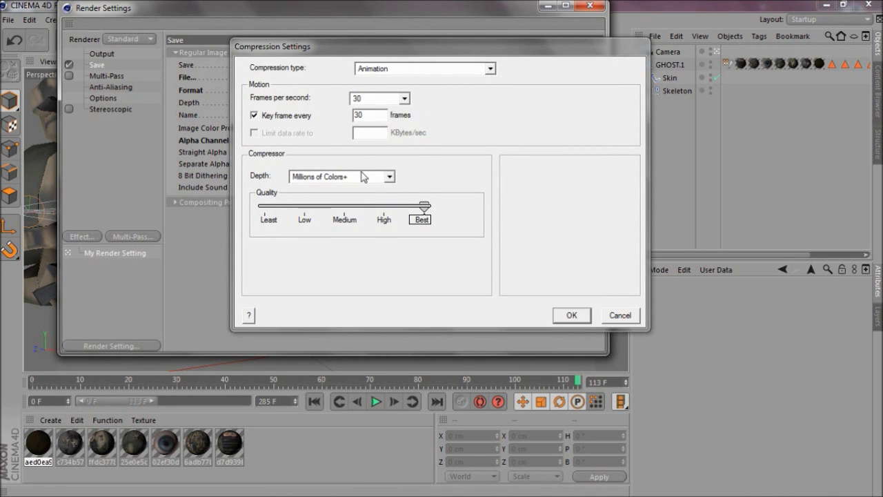
{"action": "left_click", "coordinate": [318, 178]}
{"action": "left_click", "coordinate": [338, 304]}
{"action": "left_click", "coordinate": [571, 314]}
{"action": "left_click", "coordinate": [590, 5]}
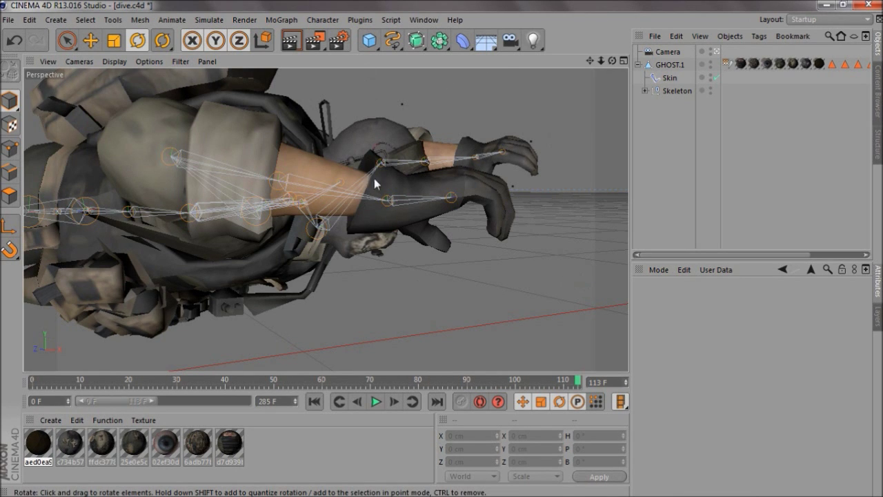
- Start Adobe After Effects and close Cinema 4D
{"action": "left_click", "coordinate": [826, 5]}
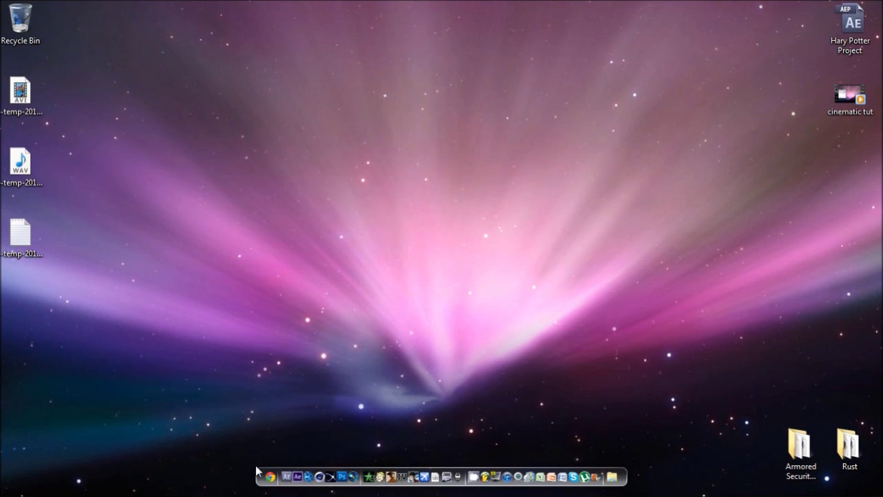
{"action": "left_click", "coordinate": [297, 476]}
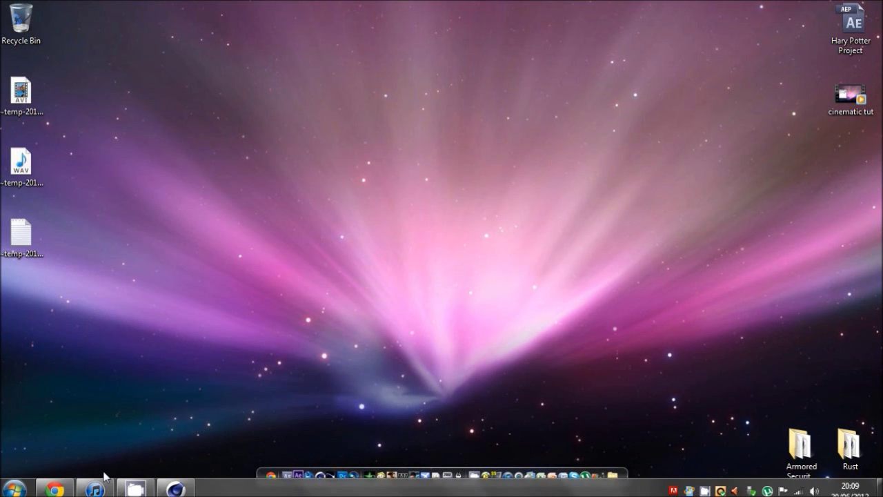
{"action": "left_click", "coordinate": [192, 486]}
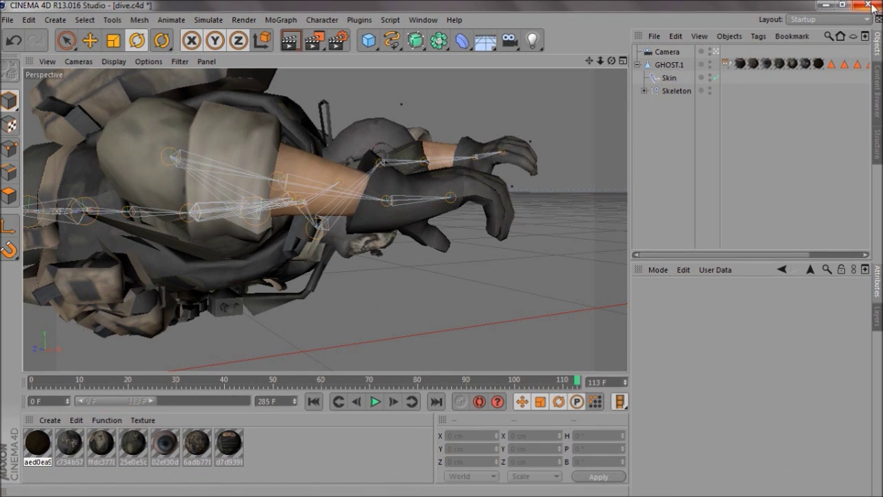
{"action": "left_click", "coordinate": [868, 4]}
{"action": "left_click", "coordinate": [452, 303]}
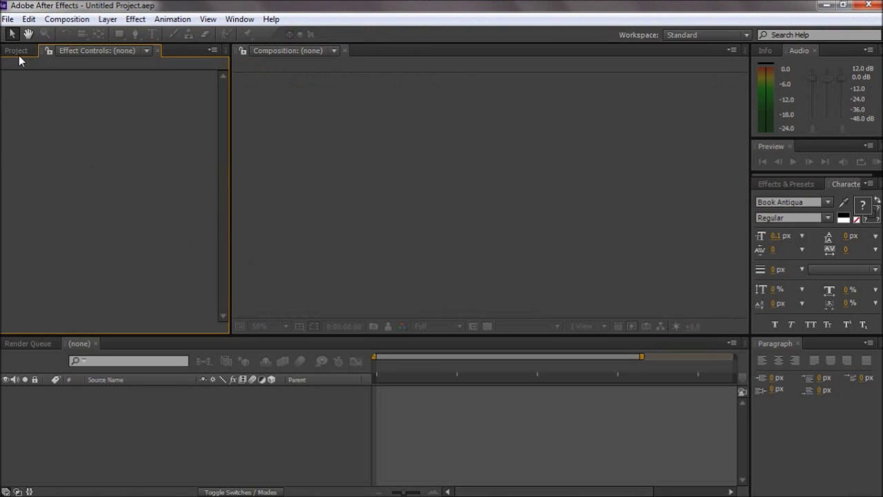
- Import Dive.mov from the cinematics folder as footage with a Straight - Unmatted alpha channel
{"action": "left_click", "coordinate": [17, 51]}
{"action": "right_click", "coordinate": [115, 237]}
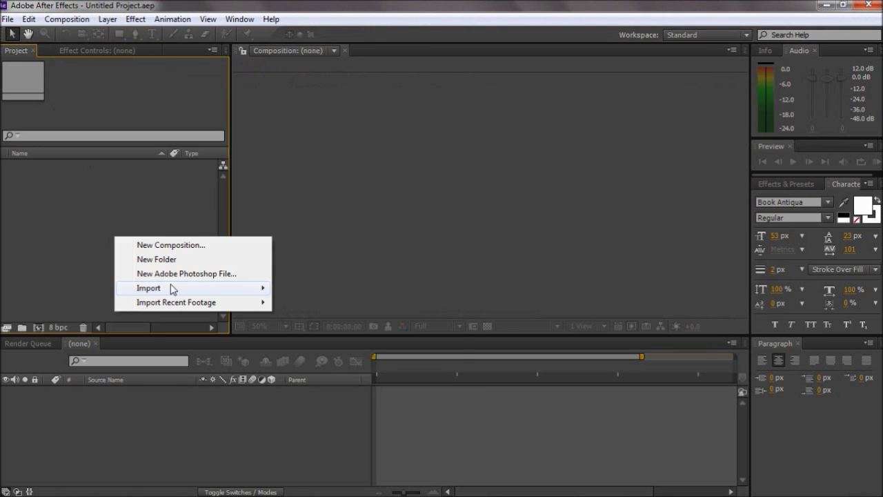
{"action": "mouse_move", "coordinate": [174, 290]}
{"action": "left_click", "coordinate": [289, 289]}
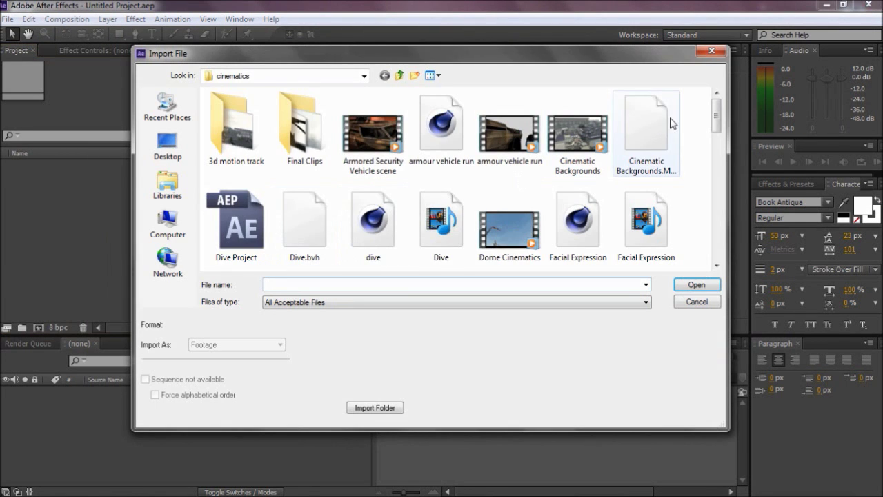
{"action": "mouse_move", "coordinate": [720, 123]}
{"action": "left_mouse_down"}
{"action": "mouse_move", "coordinate": [720, 150]}
{"action": "mouse_move", "coordinate": [720, 139]}
{"action": "left_mouse_up"}
{"action": "left_click", "coordinate": [434, 173]}
{"action": "double_click", "coordinate": [435, 173]}
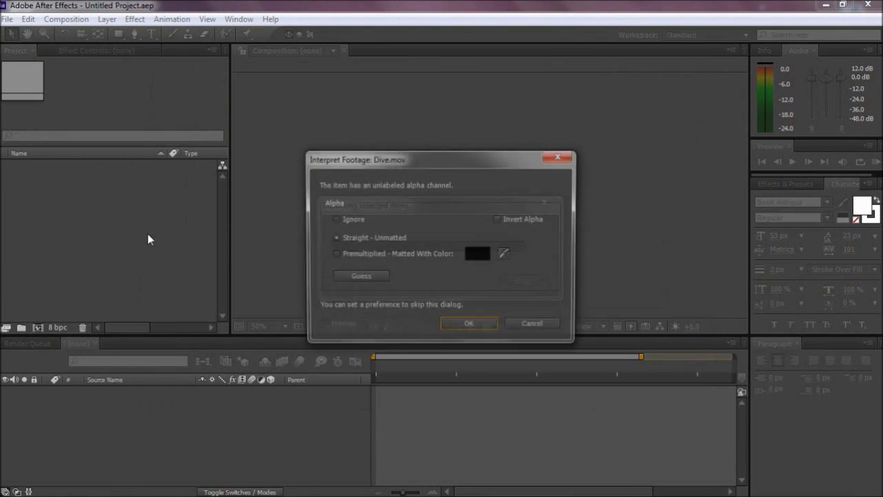
{"action": "left_click", "coordinate": [476, 328]}
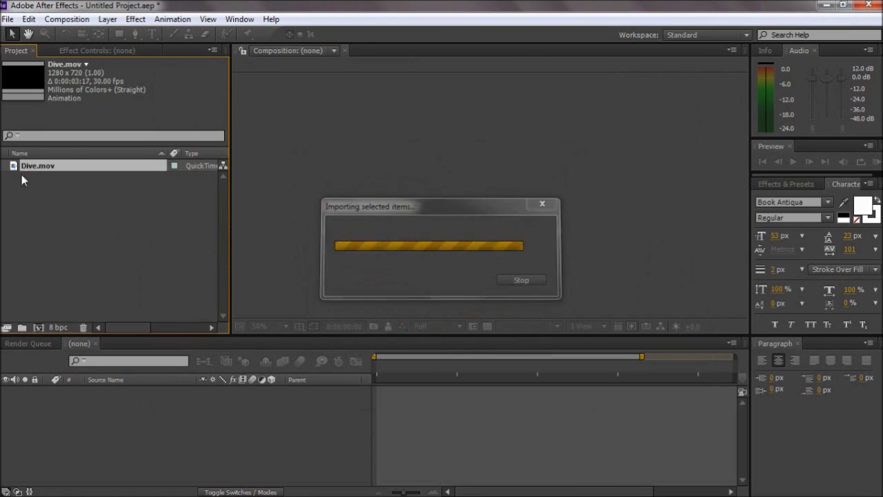
- Create a composition from Dive.mov and move its time indicator to 0:00:00:11
{"action": "left_click", "coordinate": [38, 327]}
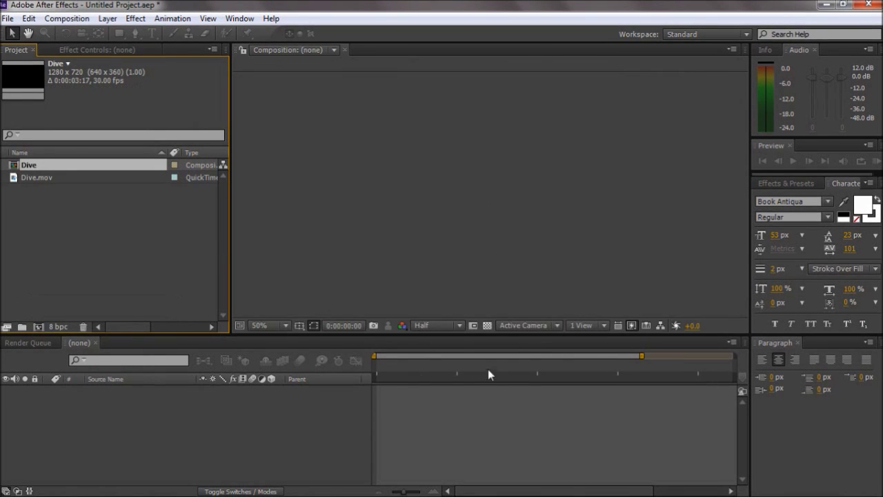
{"action": "left_click", "coordinate": [383, 365]}
{"action": "left_click_drag", "start_coordinate": [393, 365], "coordinate": [412, 364]}
- Add a solid layer coloured white (FFFFFF) to the Dive composition
{"action": "left_click", "coordinate": [105, 20]}
{"action": "mouse_move", "coordinate": [147, 27]}
{"action": "left_click", "coordinate": [380, 43]}
{"action": "left_click", "coordinate": [433, 337]}
{"action": "left_click_drag", "start_coordinate": [145, 242], "coordinate": [17, 165]}
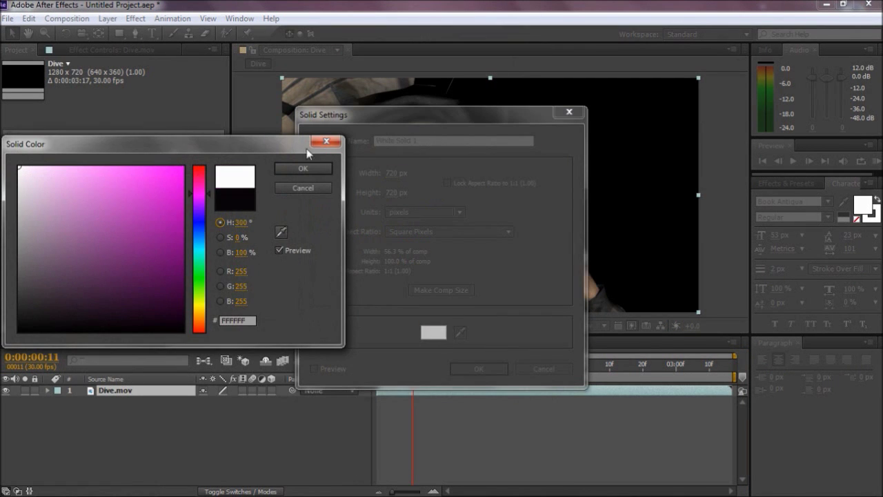
{"action": "left_click", "coordinate": [316, 169]}
{"action": "left_click", "coordinate": [482, 373]}
{"action": "left_click", "coordinate": [478, 368]}
- Place the white solid beneath the Dive.mov layer and fit it to the composition's size
{"action": "left_click_drag", "start_coordinate": [119, 392], "coordinate": [122, 412]}
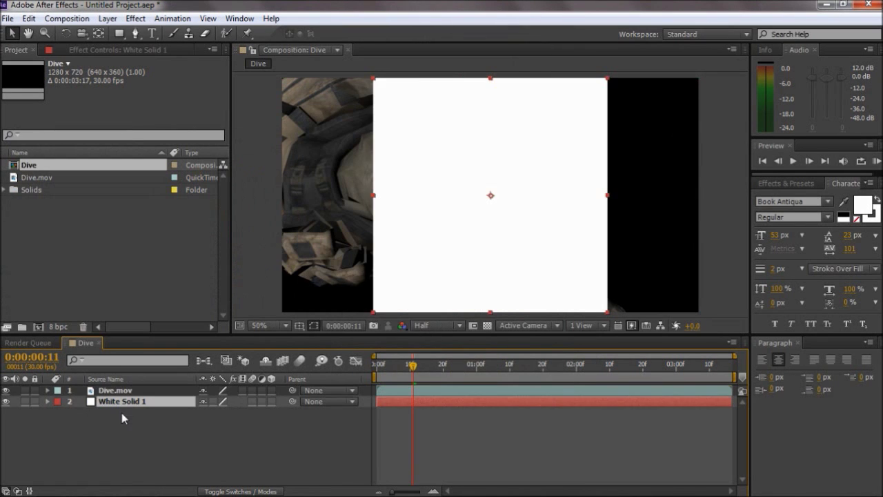
{"action": "left_click", "coordinate": [106, 19]}
{"action": "mouse_move", "coordinate": [165, 153]}
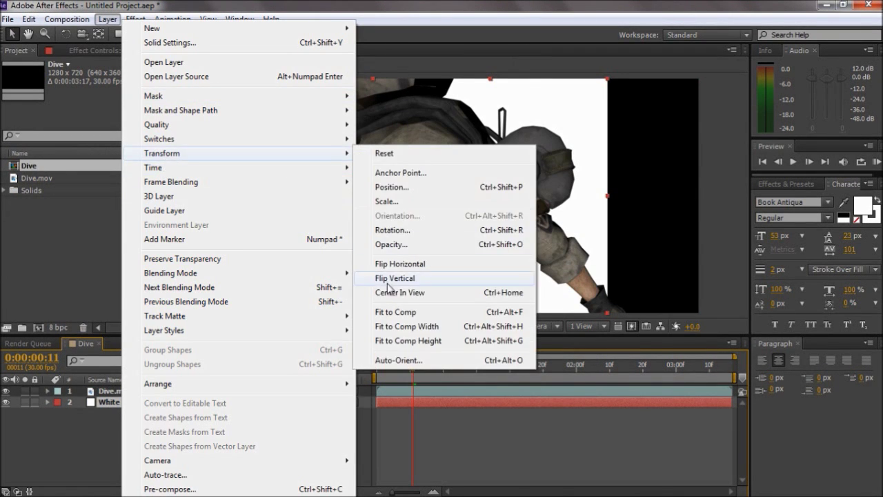
{"action": "left_click", "coordinate": [404, 312]}
- Run a RAM preview of the dive over the white background, stop it and deselect the solid
{"action": "left_click_drag", "start_coordinate": [412, 365], "coordinate": [423, 364]}
{"action": "left_click", "coordinate": [876, 161]}
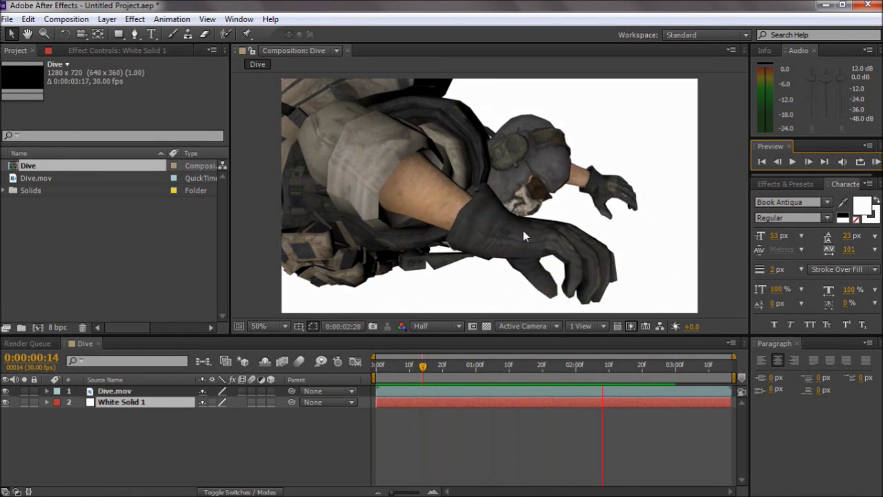
{"action": "key", "text": "space"}
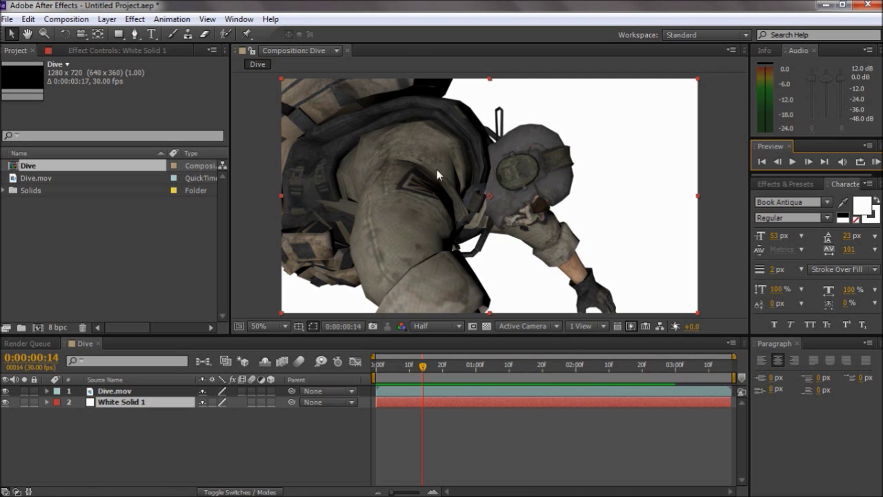
{"action": "left_click", "coordinate": [625, 183]}
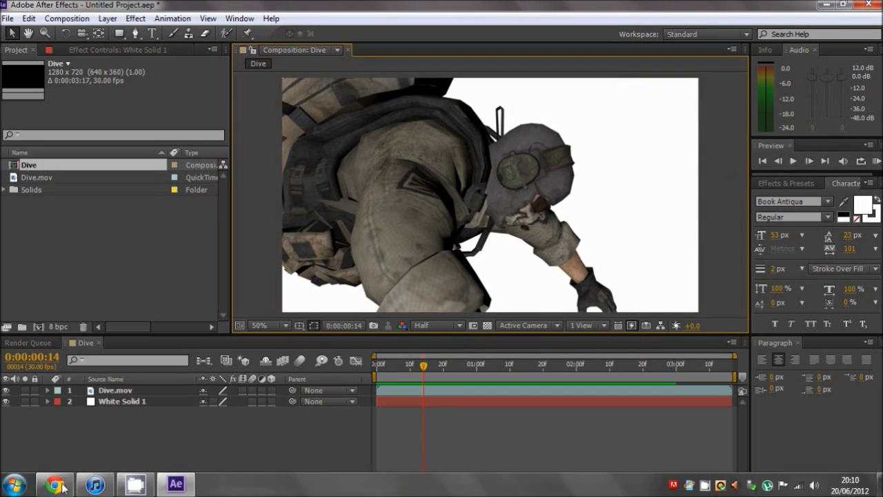
- Switch to Chrome and open the YouTube account's personal messages
{"action": "left_click", "coordinate": [61, 485]}
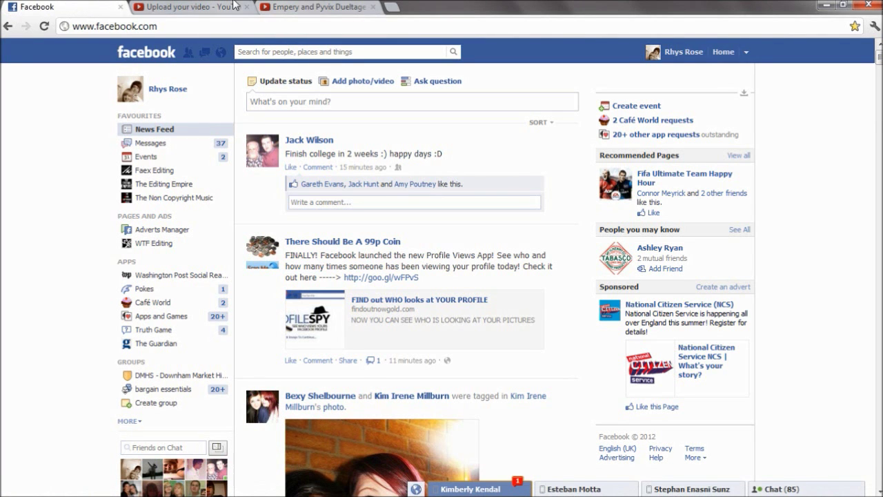
{"action": "left_click", "coordinate": [314, 6]}
{"action": "left_click", "coordinate": [683, 55]}
{"action": "left_click", "coordinate": [636, 120]}
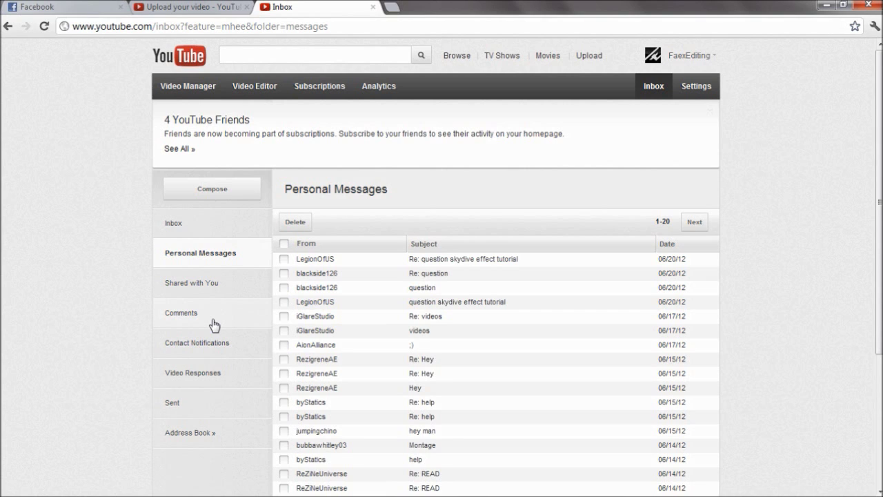
- Open the message titled "question skydive effect tutorial", highlight its tutorial request and collapse the message again
{"action": "left_click", "coordinate": [432, 289]}
{"action": "double_click", "coordinate": [431, 273]}
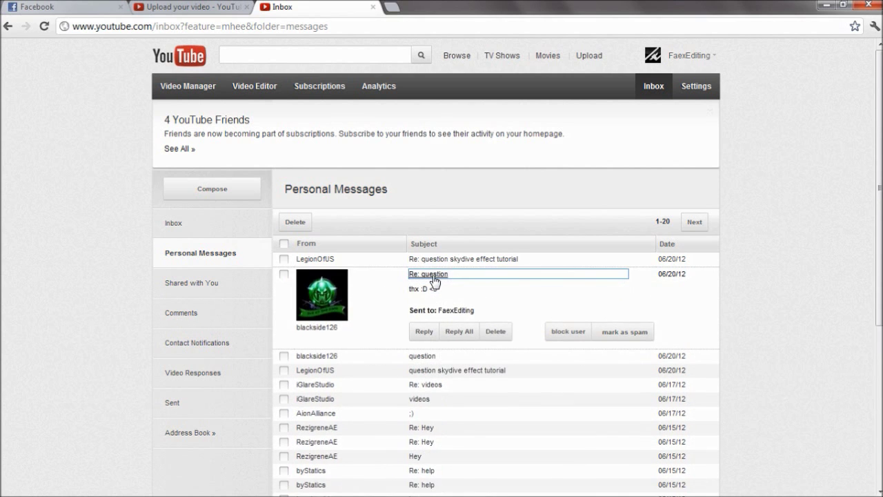
{"action": "left_click", "coordinate": [436, 305]}
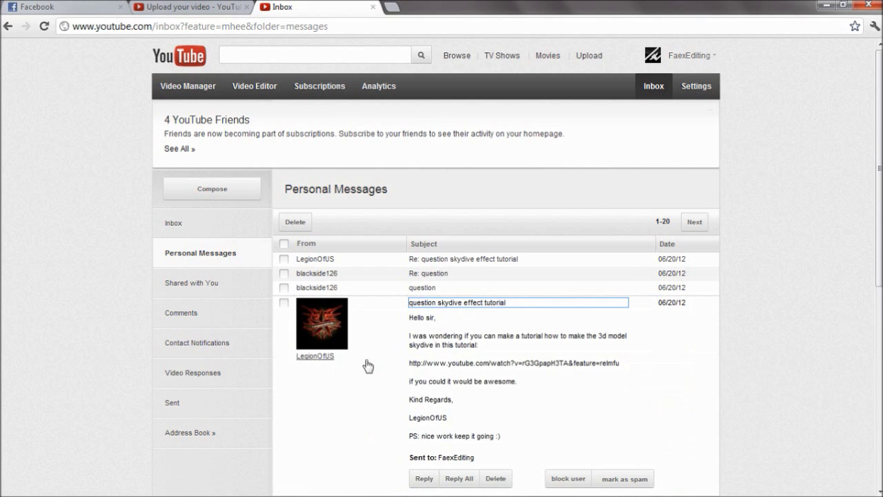
{"action": "left_click_drag", "start_coordinate": [618, 337], "coordinate": [412, 336]}
{"action": "left_click_drag", "start_coordinate": [496, 344], "coordinate": [410, 335]}
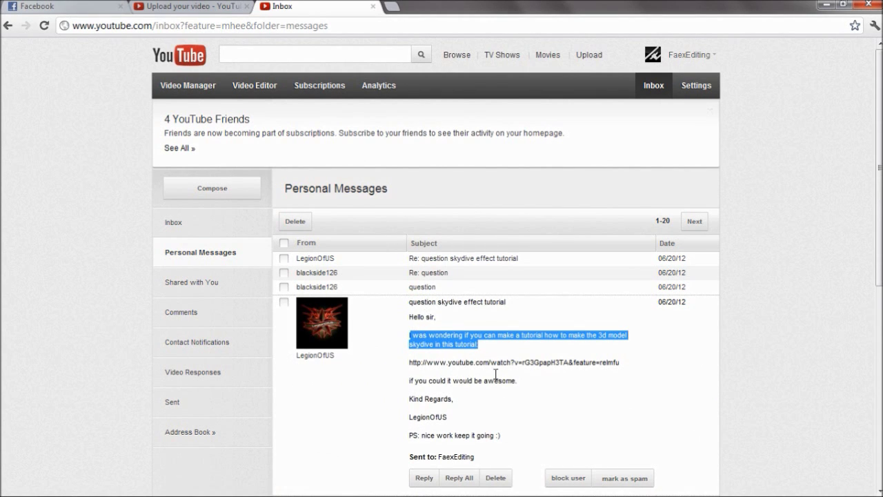
{"action": "left_click", "coordinate": [476, 407]}
{"action": "left_click_drag", "start_coordinate": [473, 407], "coordinate": [442, 388]}
{"action": "left_click", "coordinate": [466, 401]}
{"action": "left_click", "coordinate": [460, 305]}
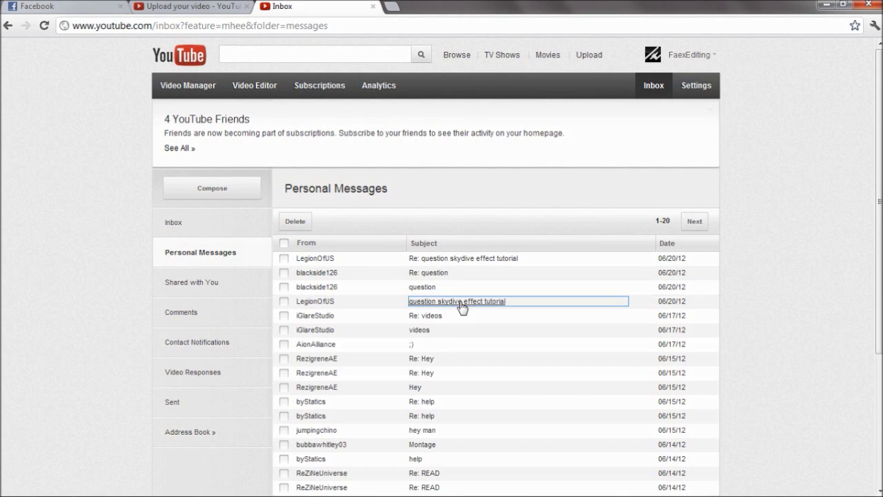